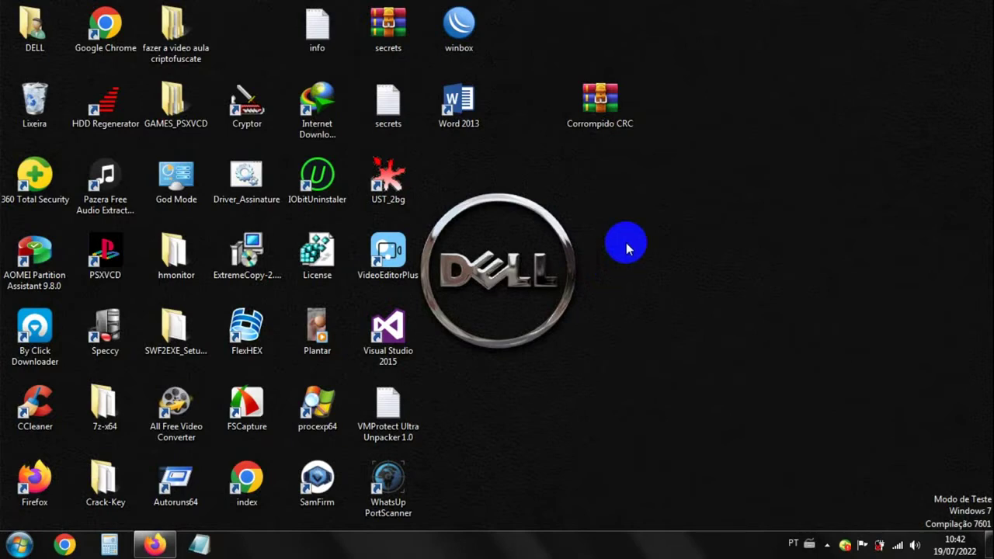
# Step: Examine the file name and file type in the Corrompido CRC archive's properties
pyautogui.rightClick(587, 93)
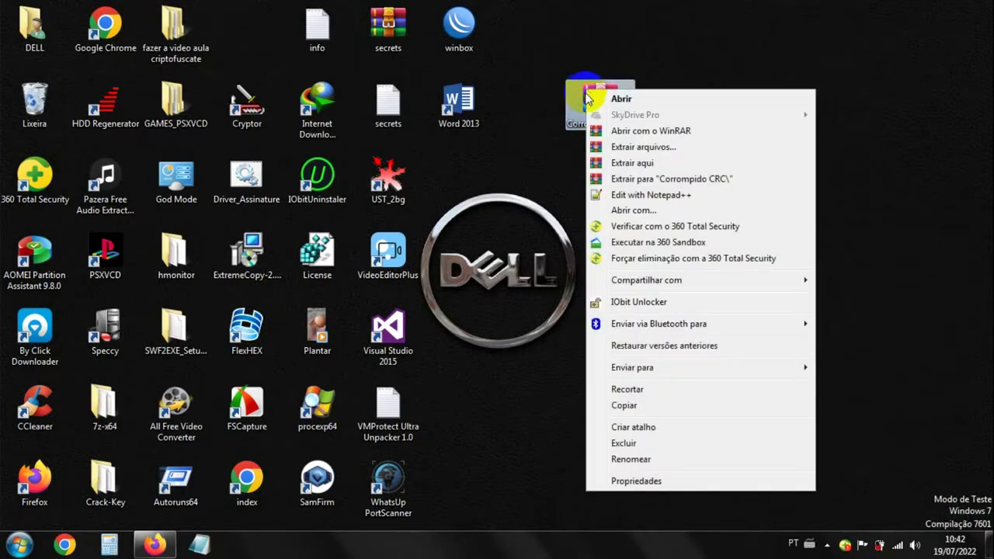
pyautogui.click(631, 482)
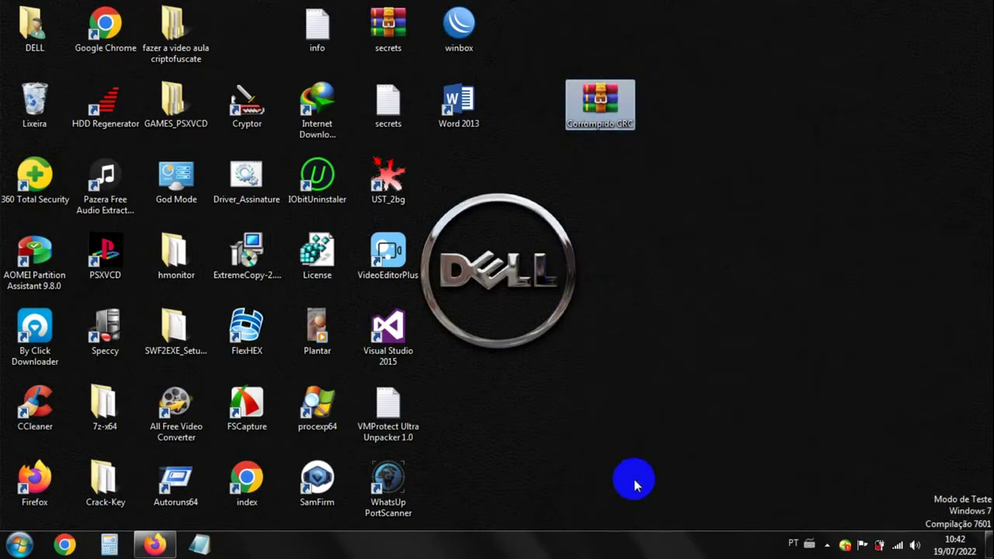
pyautogui.moveTo(657, 103); pyautogui.dragTo(504, 148)
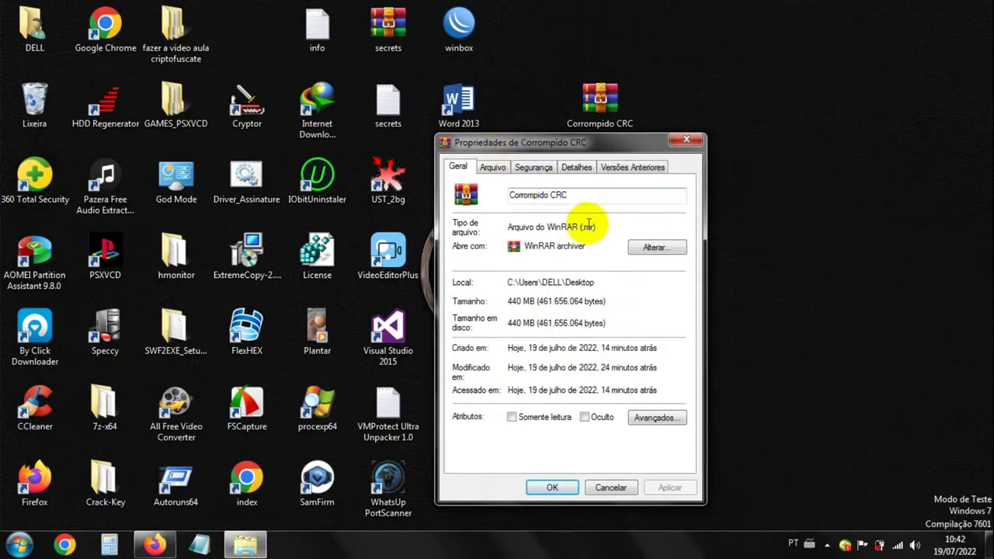
pyautogui.moveTo(595, 227); pyautogui.dragTo(476, 227)
pyautogui.click(544, 227)
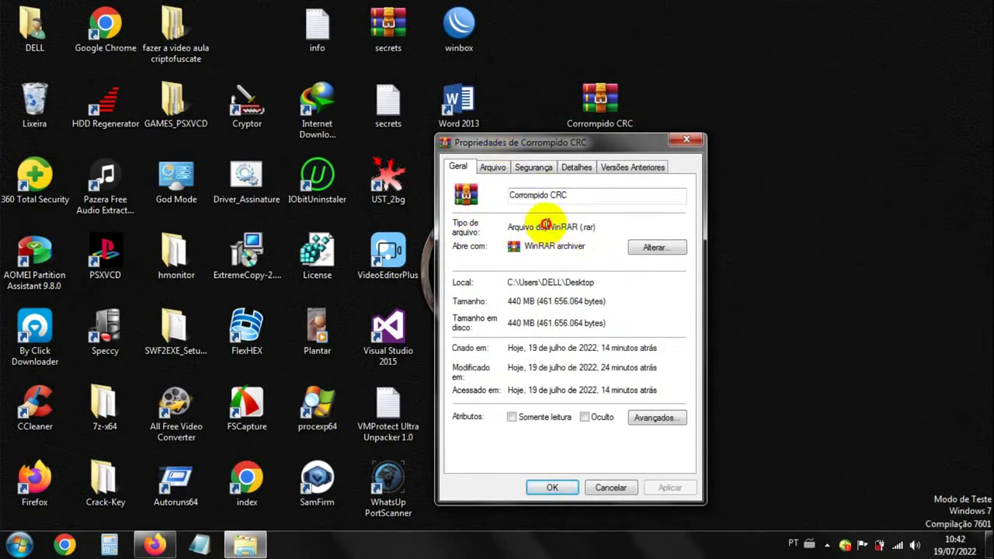
pyautogui.moveTo(600, 226); pyautogui.dragTo(513, 226)
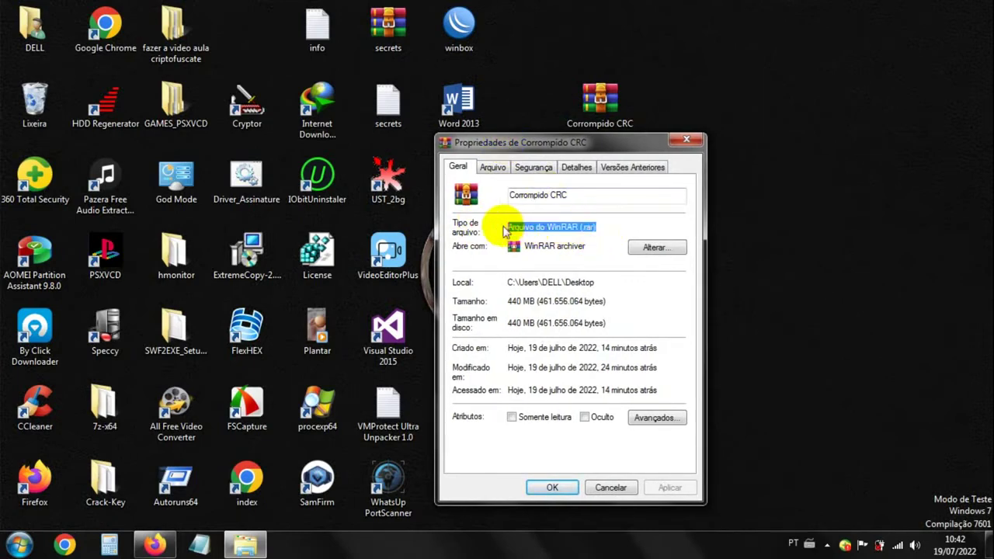
pyautogui.click(584, 227)
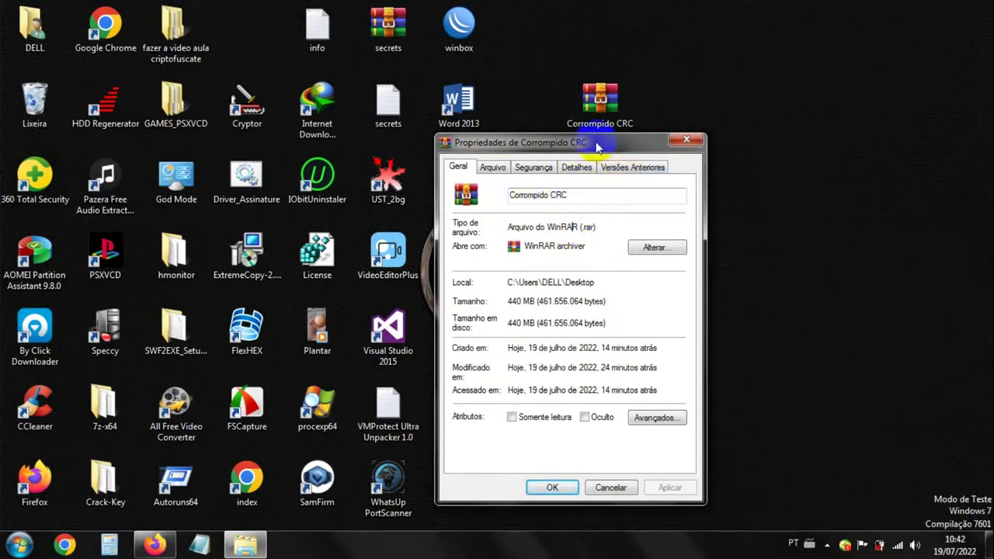
pyautogui.doubleClick(560, 195)
pyautogui.moveTo(559, 194); pyautogui.dragTo(515, 192)
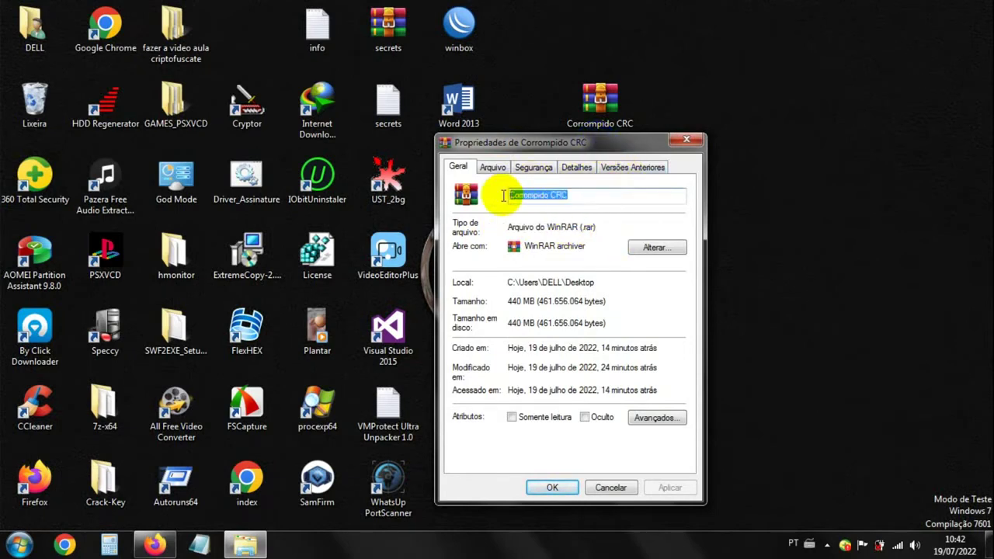
pyautogui.click(680, 143)
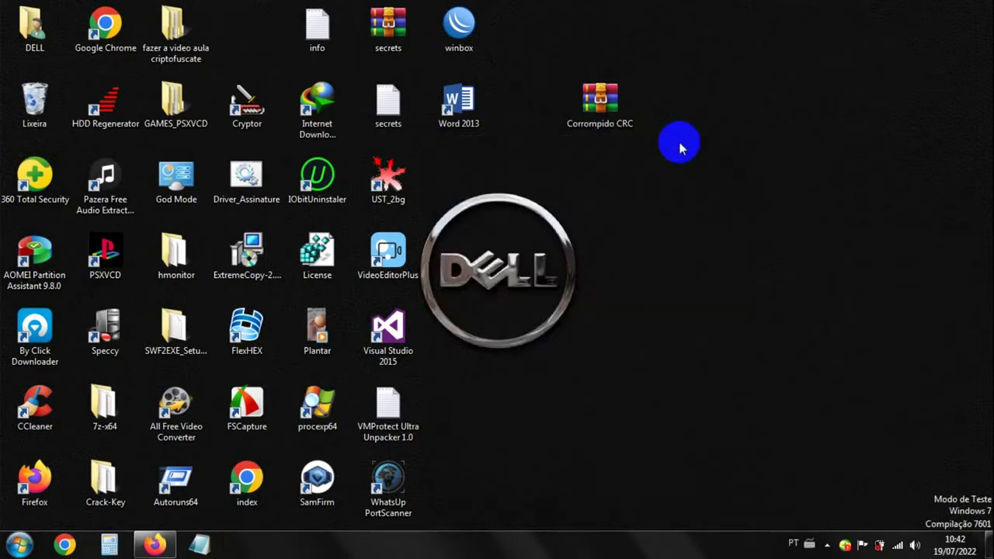
# Step: Inspect the files in the FD Tool V3.3 folder inside the Corrompido CRC archive, and close the archive
pyautogui.moveTo(593, 107); pyautogui.dragTo(594, 183)
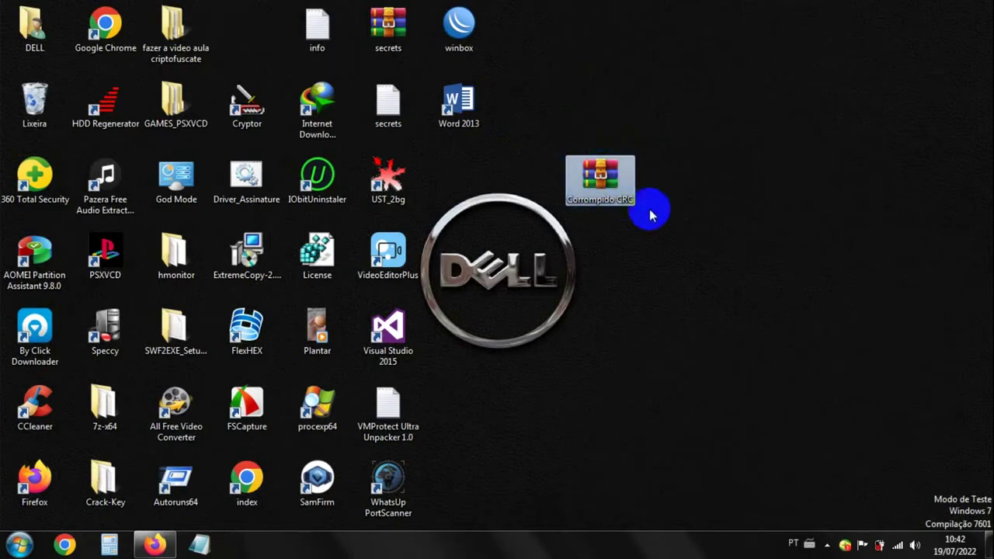
pyautogui.click(600, 179)
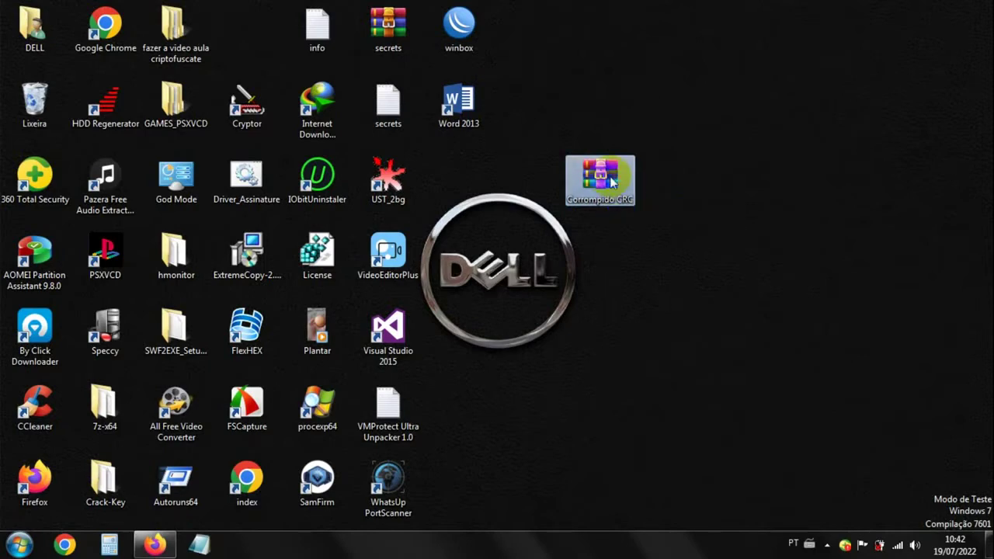
pyautogui.press('Return')
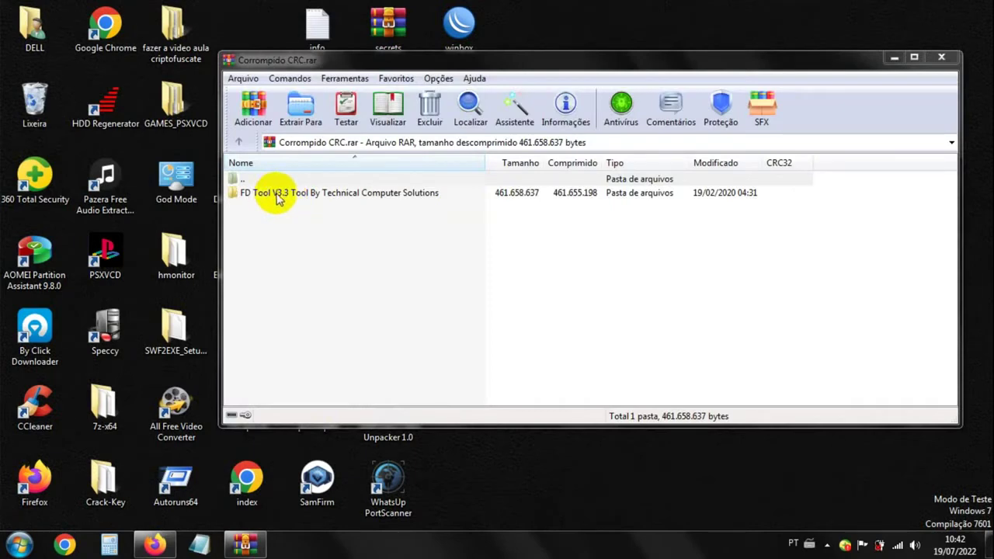
pyautogui.doubleClick(278, 197)
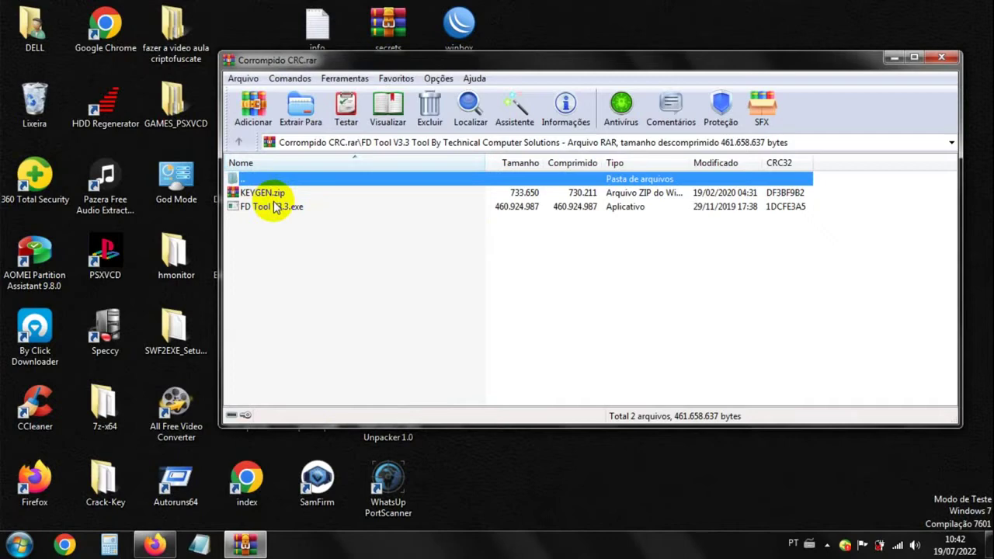
pyautogui.moveTo(278, 233); pyautogui.dragTo(255, 194)
pyautogui.click(281, 243)
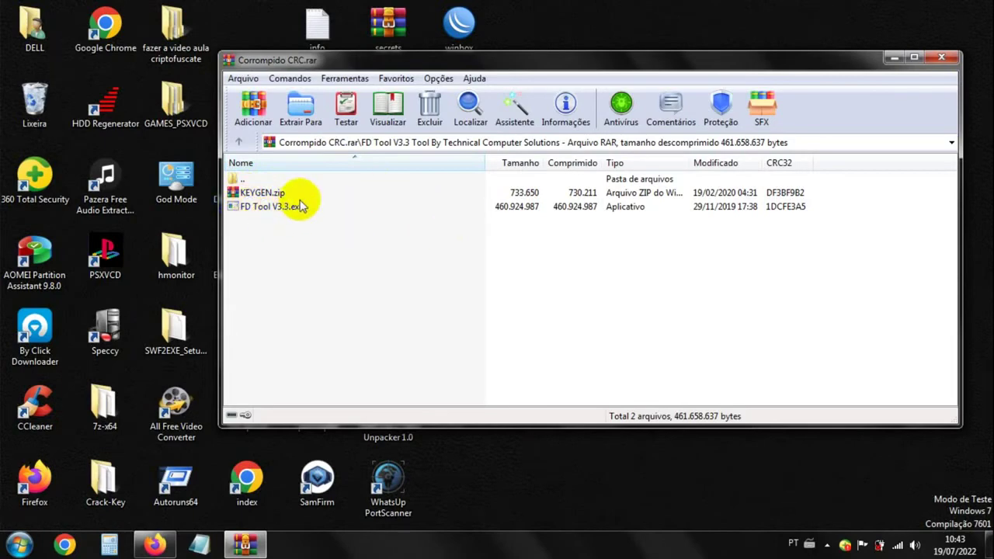
pyautogui.click(941, 58)
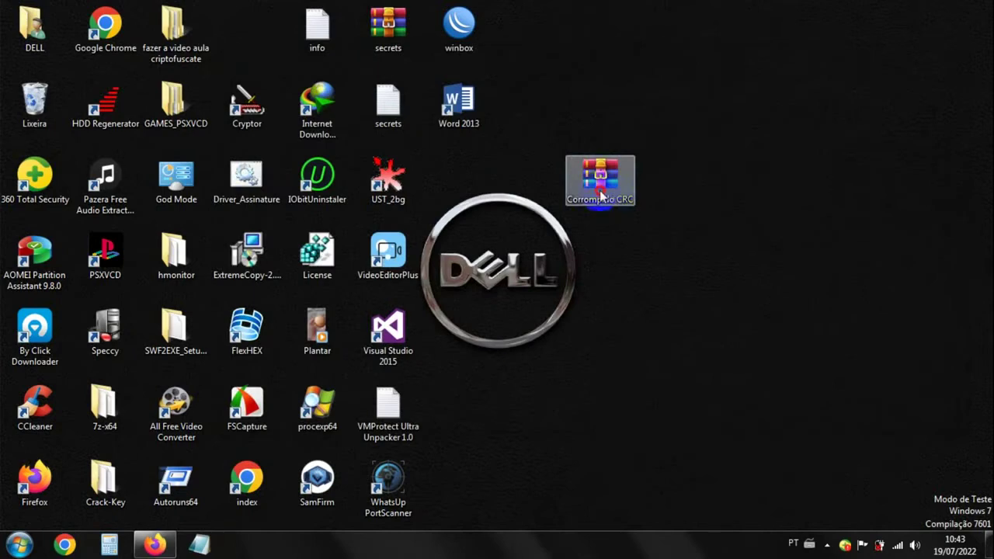
pyautogui.moveTo(602, 190); pyautogui.dragTo(597, 143)
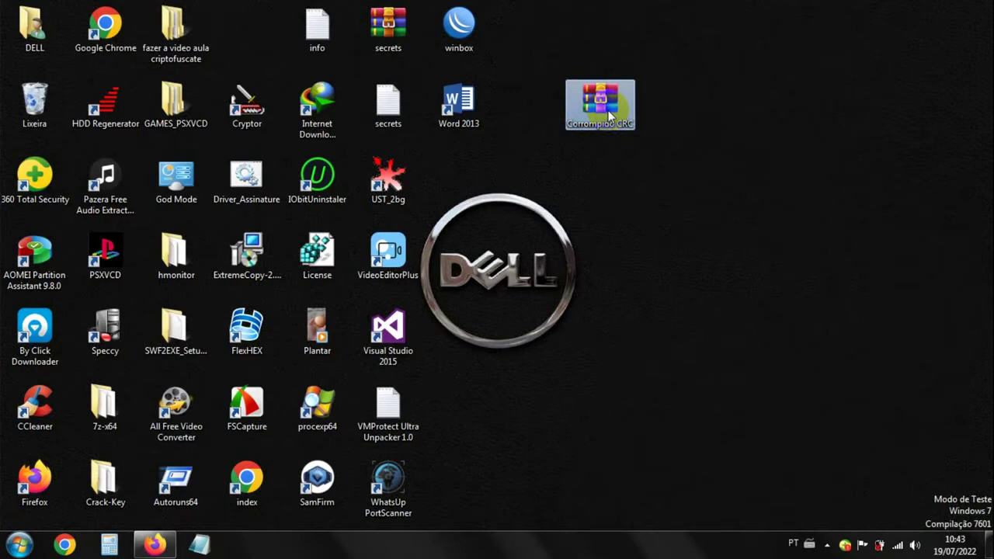
pyautogui.click(683, 93)
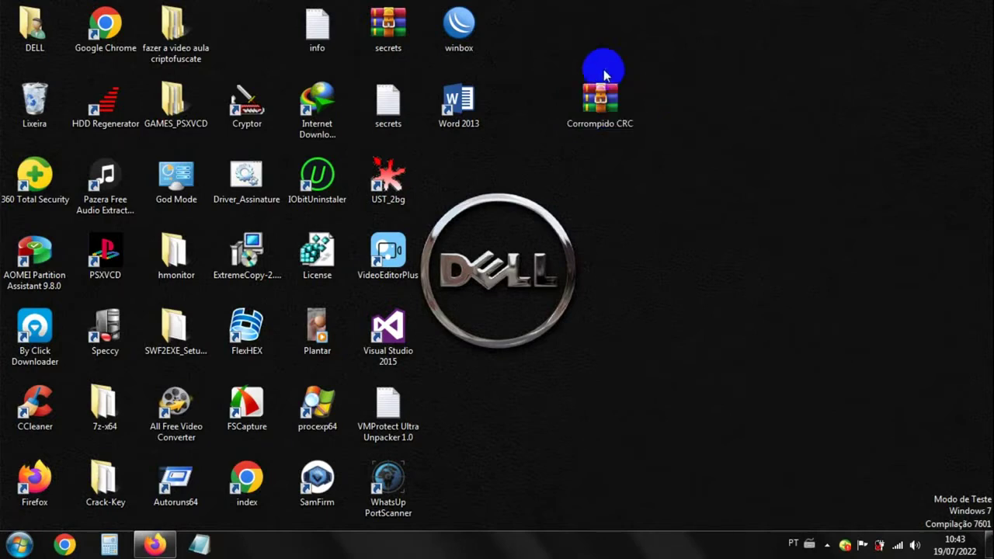
pyautogui.moveTo(573, 58); pyautogui.dragTo(709, 194)
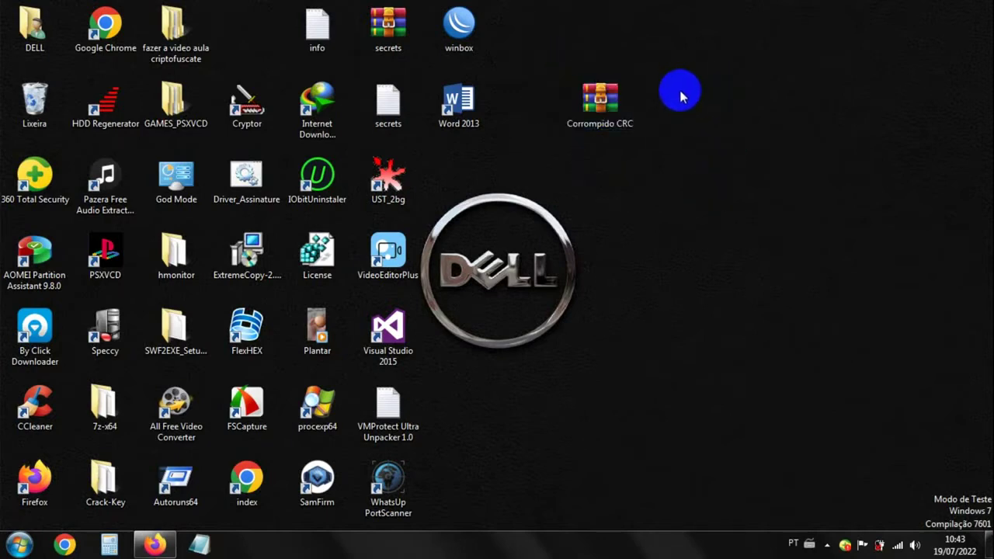
pyautogui.moveTo(601, 105); pyautogui.dragTo(675, 301)
pyautogui.click(684, 282)
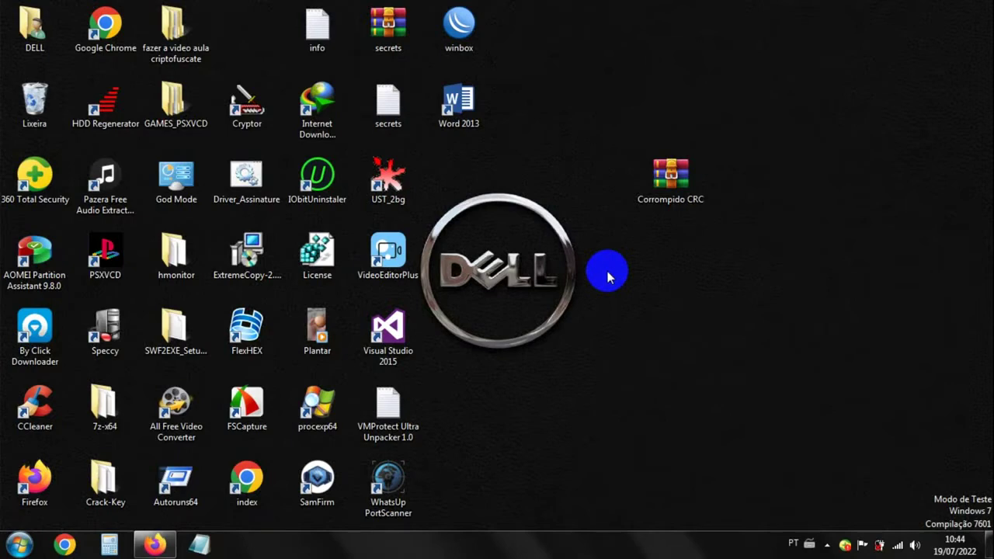
pyautogui.moveTo(659, 180); pyautogui.dragTo(651, 148)
pyautogui.click(673, 157)
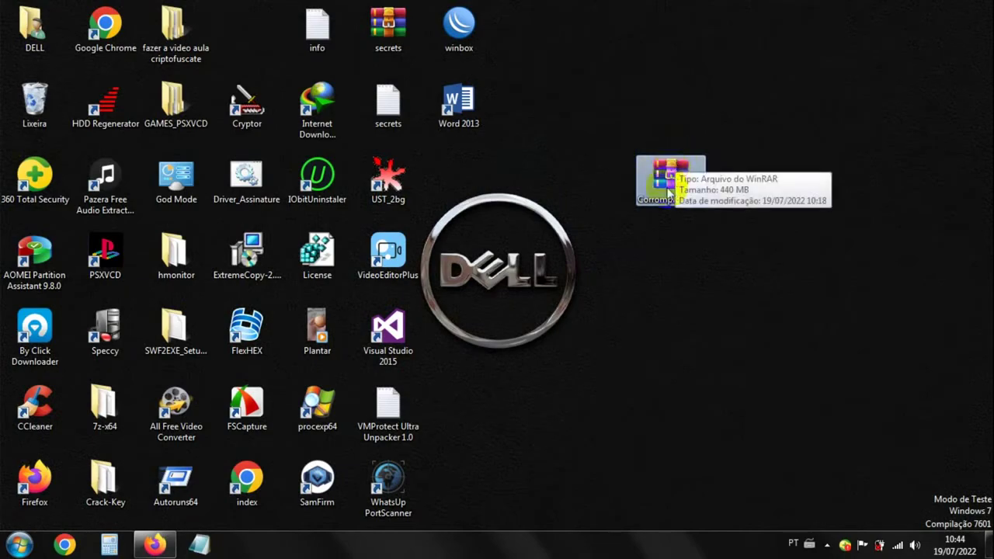
# Step: Extract the Corrompido CRC archive to the Desktop (Área de Trabalho) with WinRAR
pyautogui.doubleClick(669, 193)
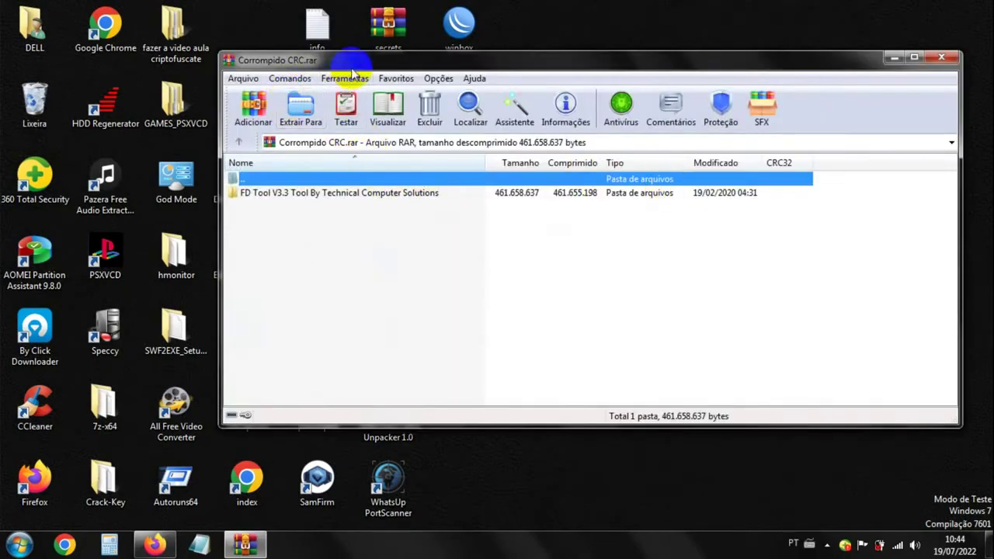
pyautogui.moveTo(354, 65); pyautogui.dragTo(336, 62)
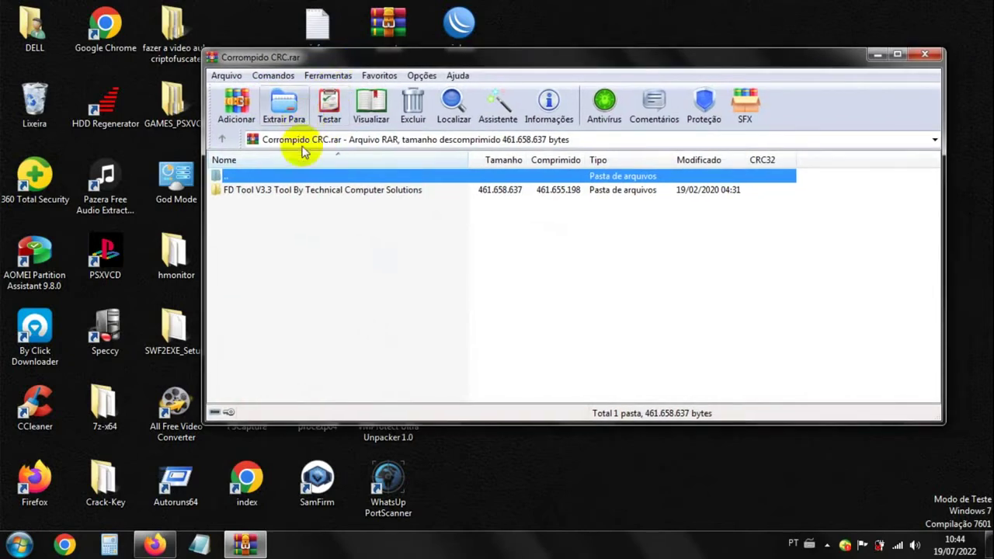
pyautogui.click(297, 111)
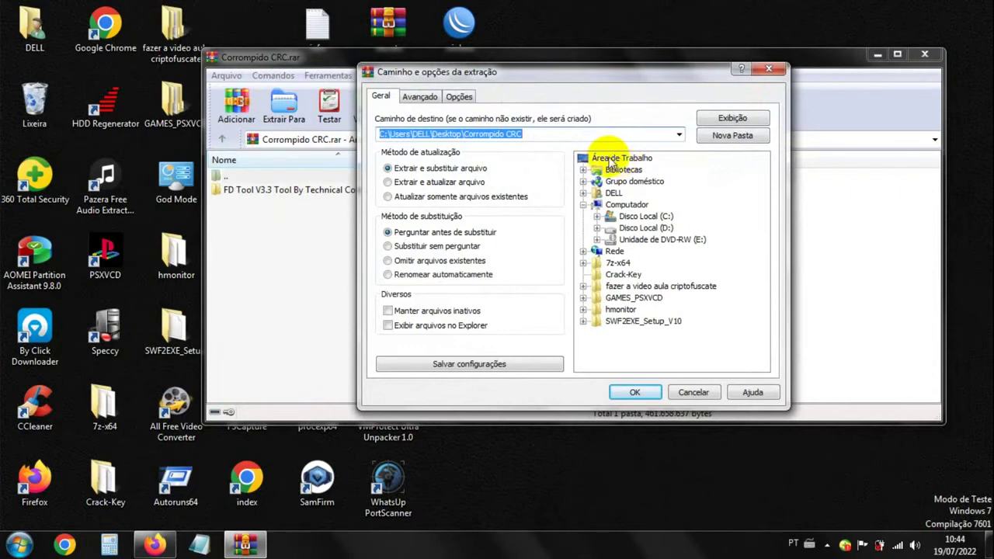
pyautogui.click(613, 159)
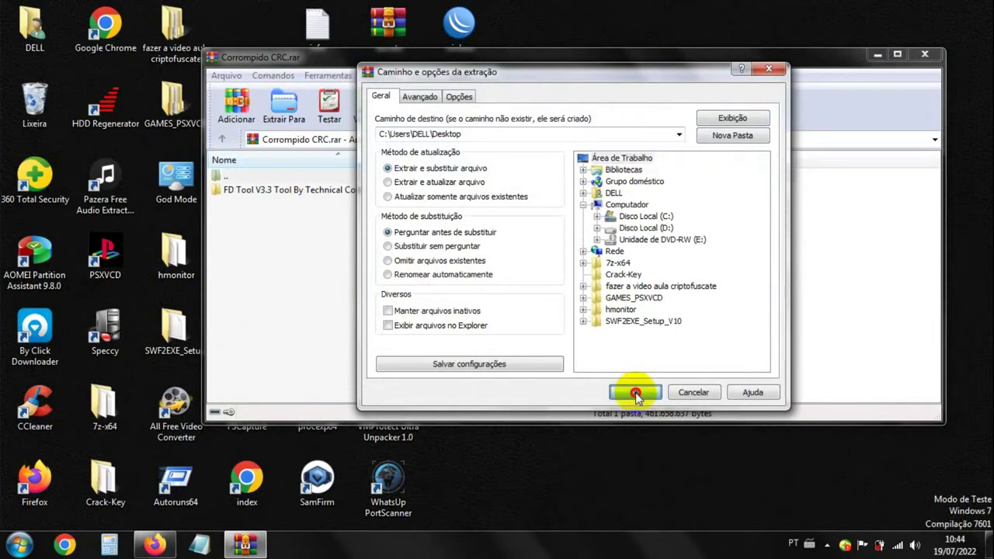
pyautogui.click(635, 392)
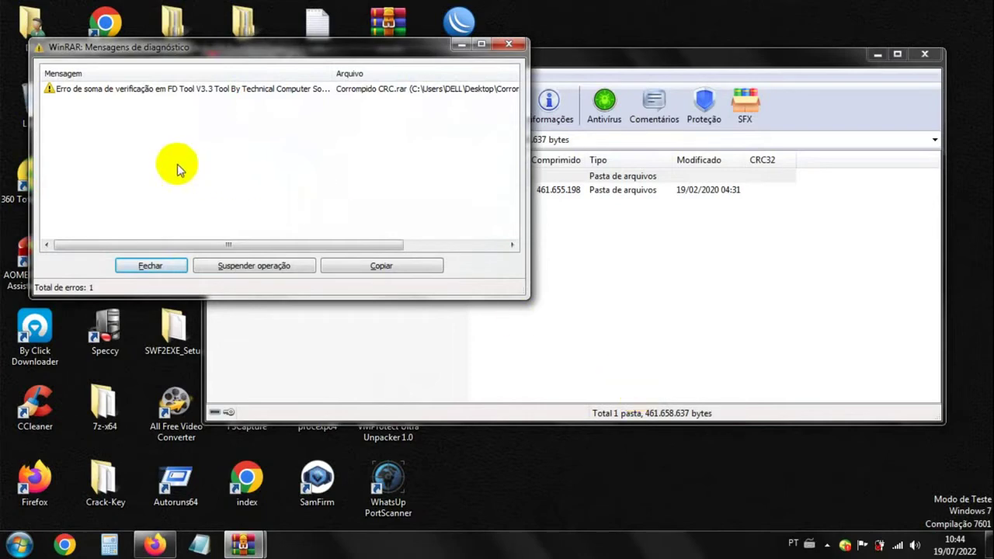
# Step: Read the extraction diagnostic message in full, and close it together with the archive
pyautogui.moveTo(222, 51); pyautogui.dragTo(412, 90)
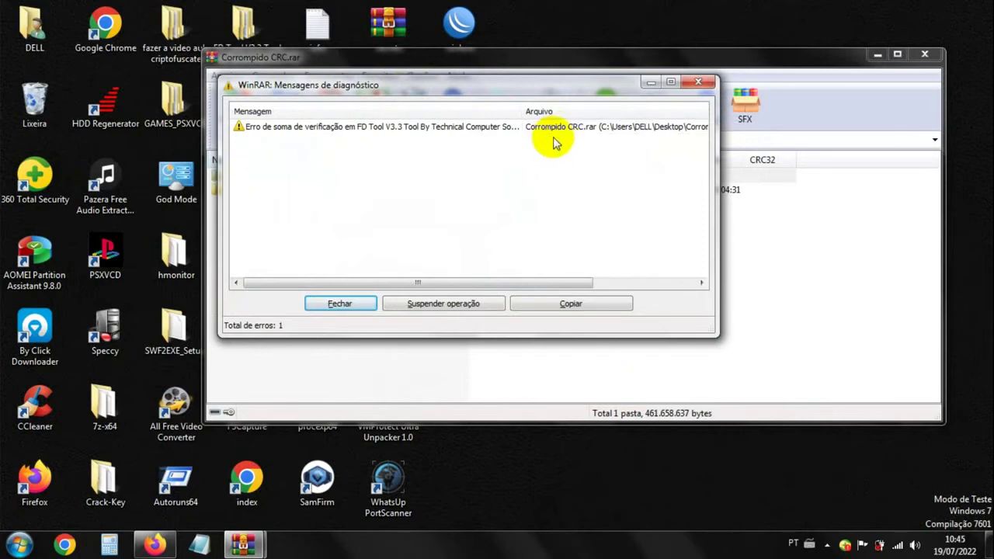
pyautogui.moveTo(373, 282); pyautogui.dragTo(442, 284)
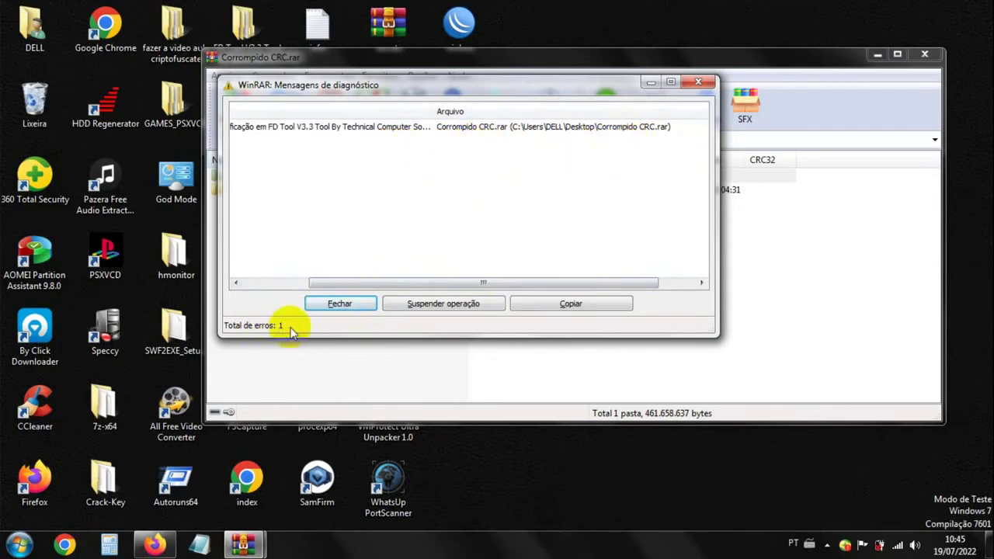
pyautogui.click(344, 307)
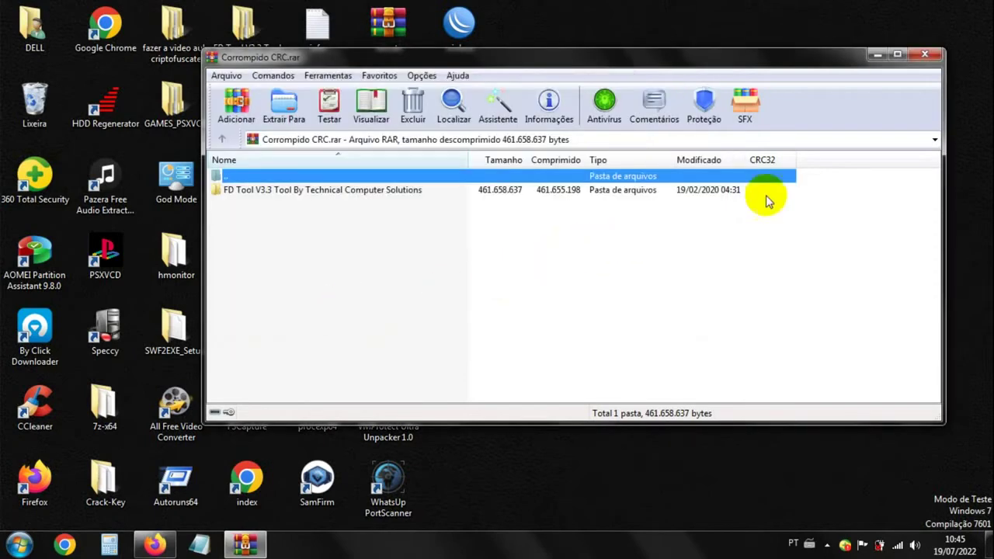
pyautogui.click(927, 57)
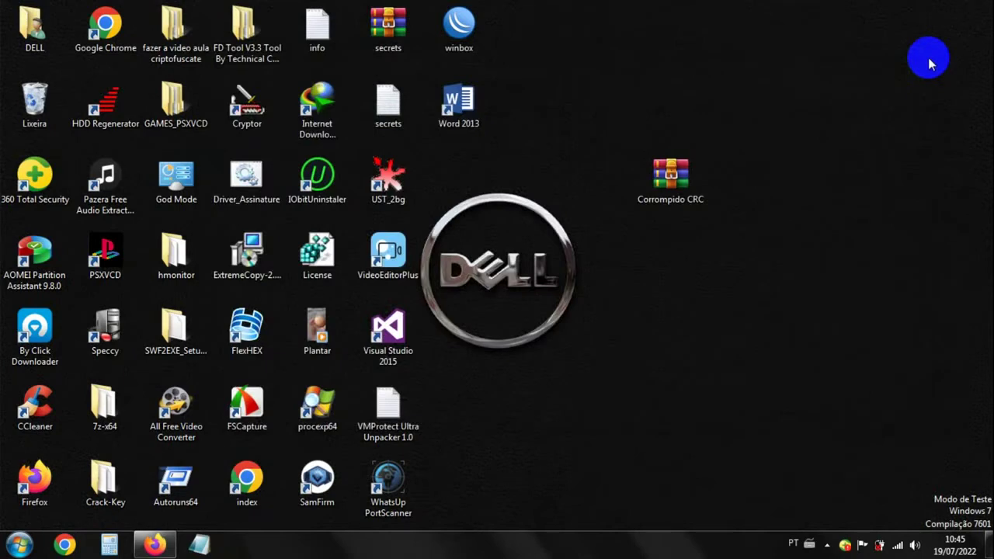
# Step: Place the extracted FD Tool V3.3 folder beside the Corrompido CRC archive and open the matching folder inside the archive
pyautogui.moveTo(245, 43); pyautogui.dragTo(715, 175)
pyautogui.moveTo(695, 198); pyautogui.dragTo(631, 200)
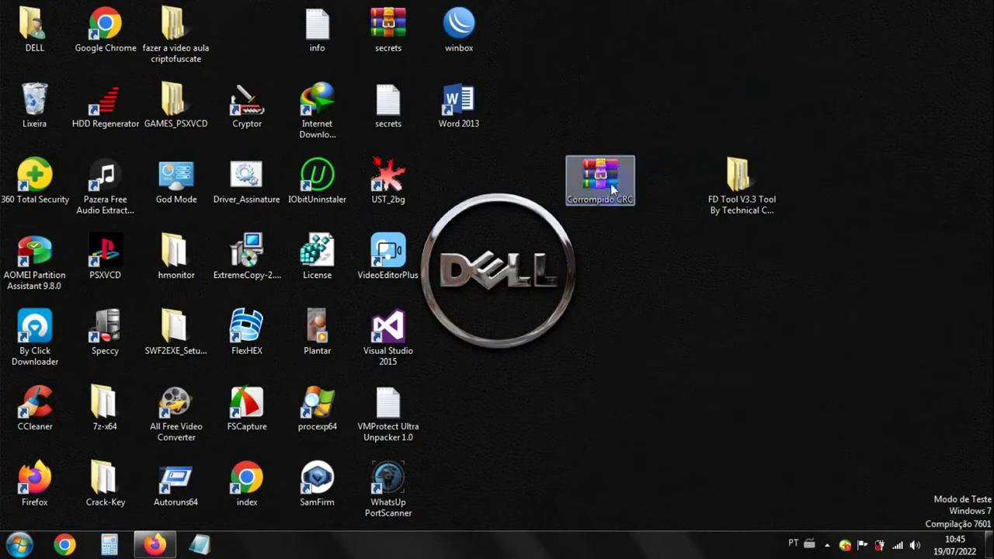
pyautogui.doubleClick(610, 183)
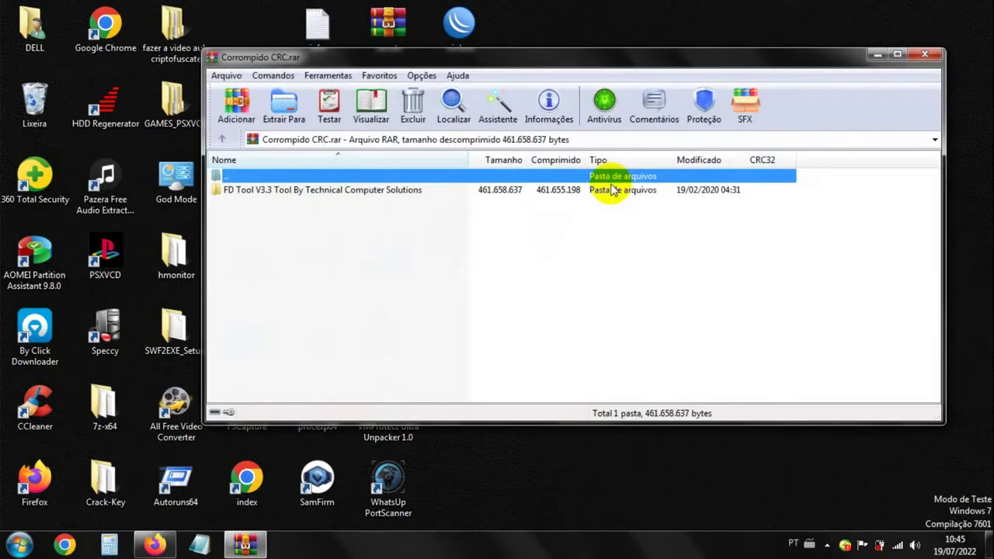
pyautogui.doubleClick(277, 192)
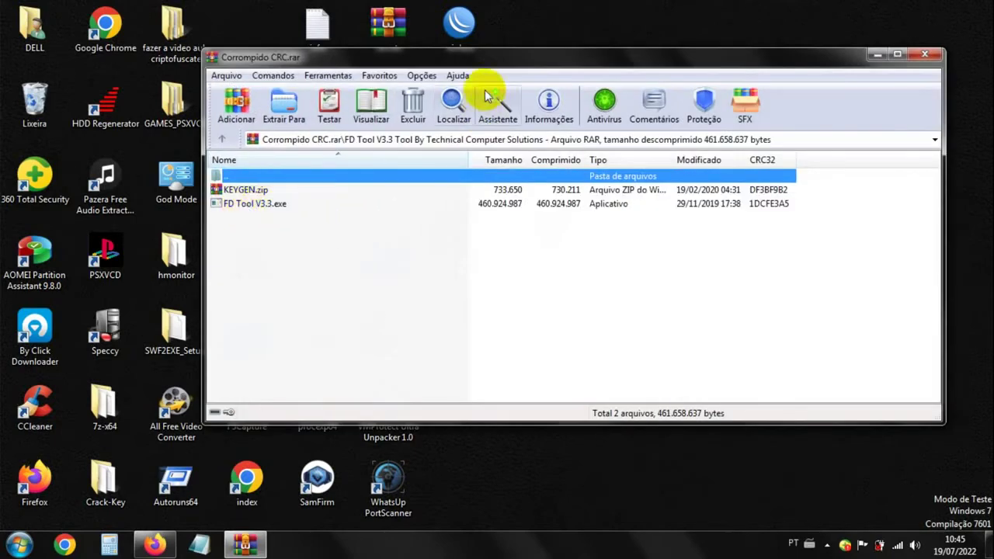
pyautogui.moveTo(460, 60); pyautogui.dragTo(260, 43)
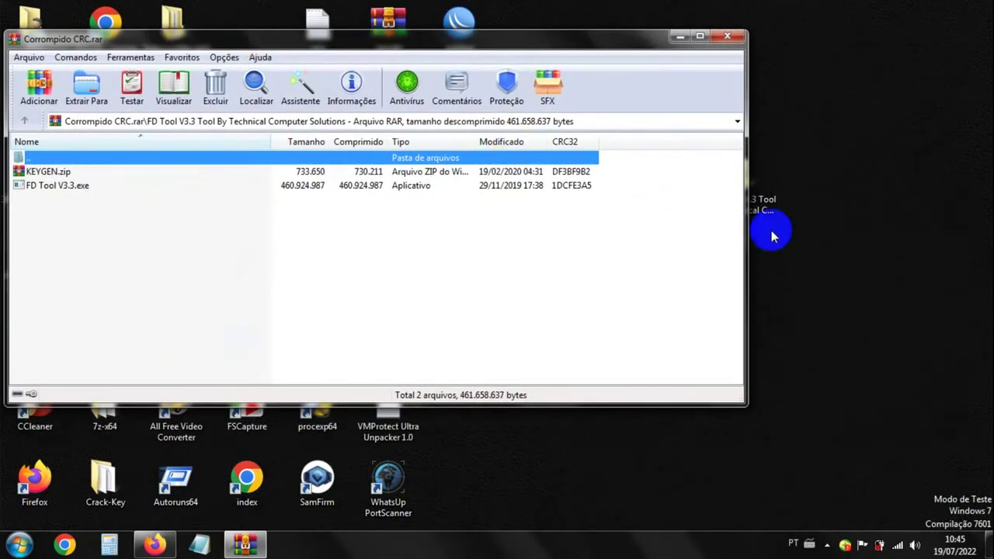
# Step: Open the extracted FD Tool V3.3 folder and compare its files with those listed in the archive
pyautogui.click(763, 201)
pyautogui.doubleClick(762, 190)
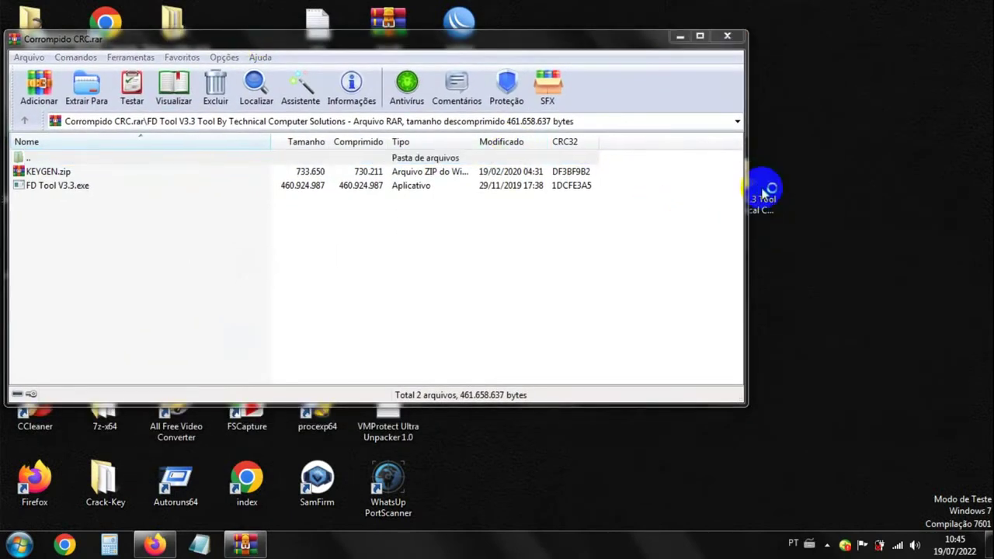
pyautogui.click(437, 133)
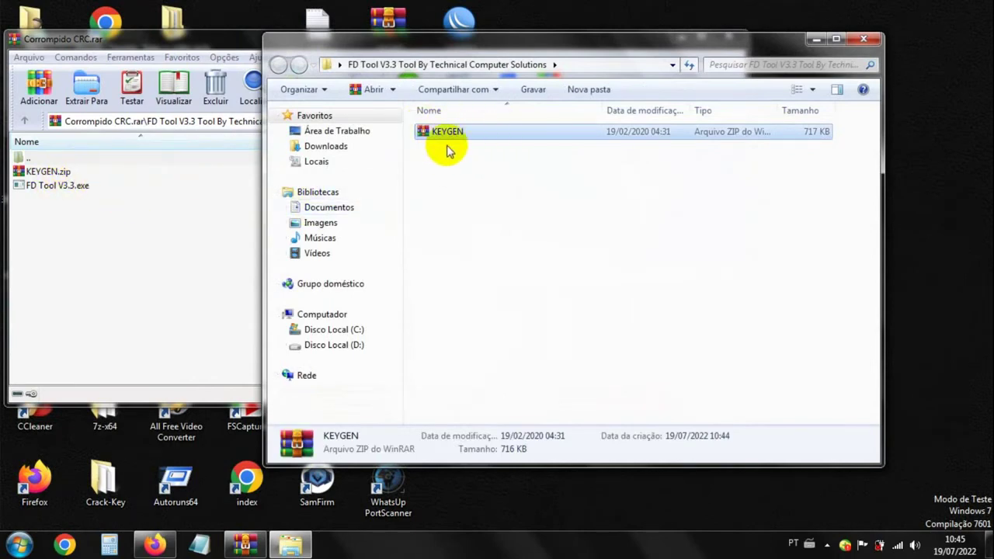
pyautogui.click(49, 188)
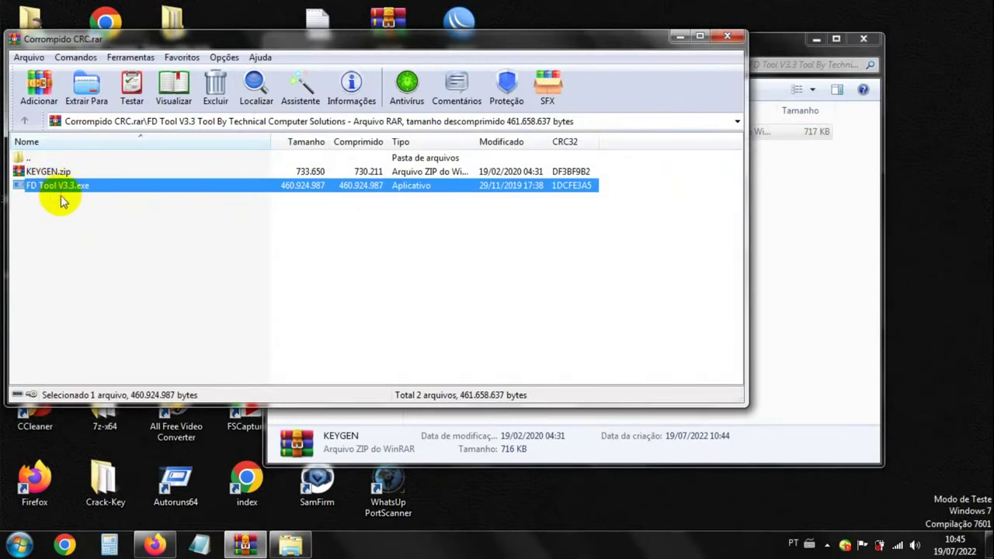
# Step: Close the archive and the extracted folder, and delete the FD Tool V3.3 folder from the Desktop
pyautogui.click(725, 37)
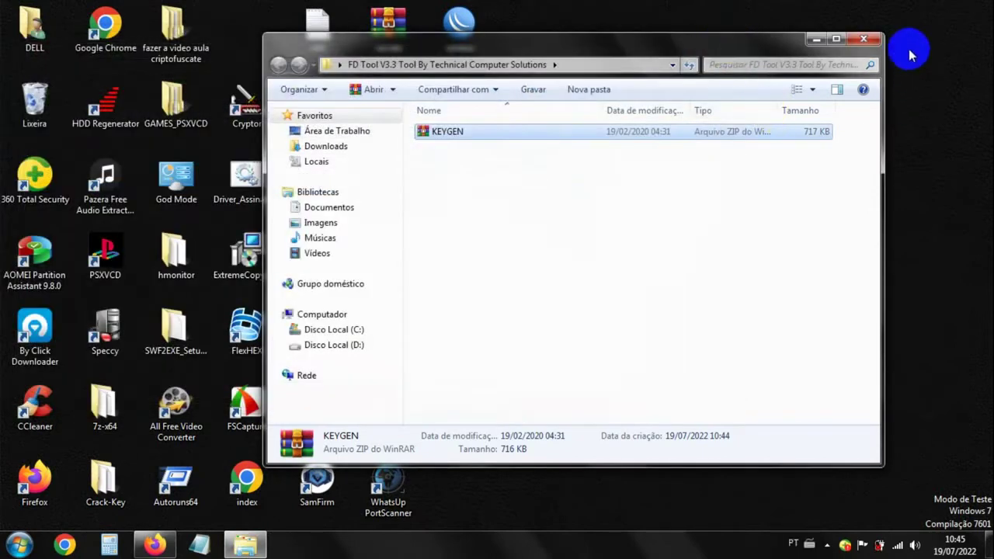
pyautogui.click(863, 41)
pyautogui.click(738, 175)
pyautogui.rightClick(738, 175)
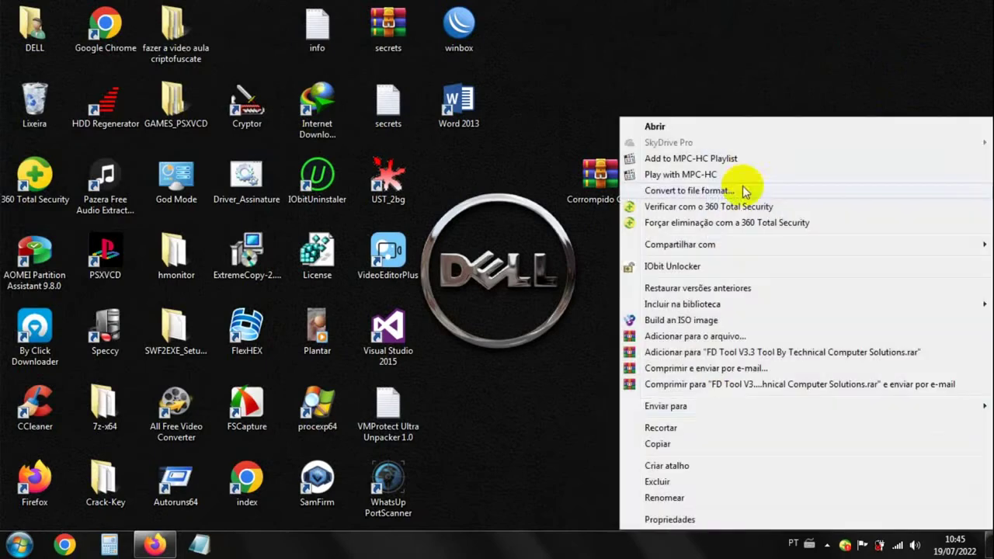
pyautogui.click(658, 481)
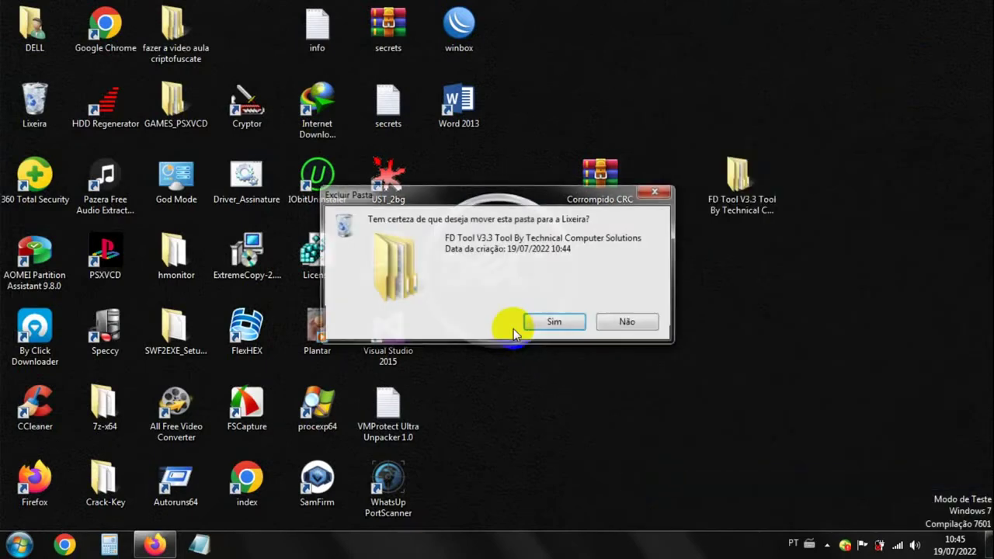
pyautogui.click(555, 323)
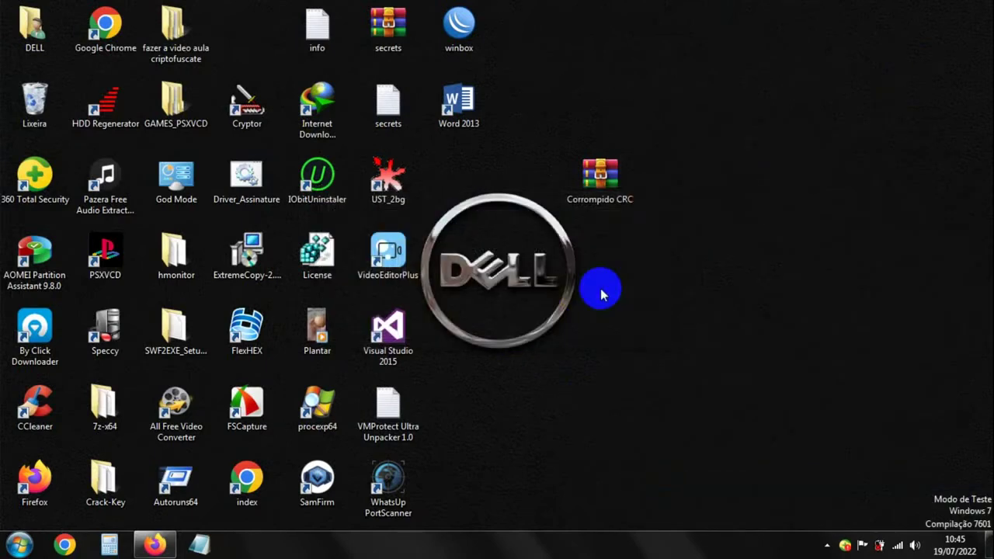
# Step: Repair the Corrompido CRC archive with WinRAR, treating it as RAR and saving the result to the Desktop
pyautogui.doubleClick(602, 181)
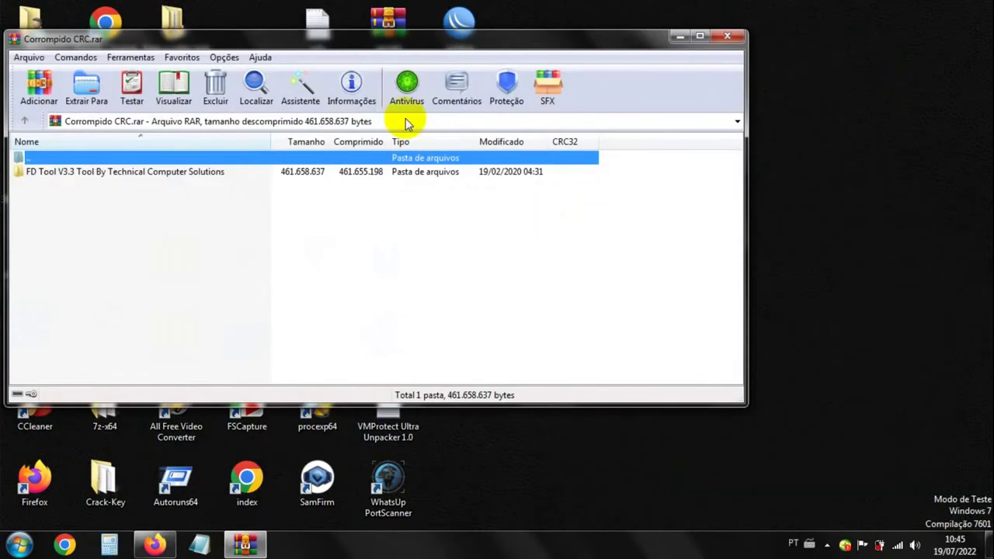
pyautogui.moveTo(307, 39); pyautogui.dragTo(476, 42)
pyautogui.click(299, 61)
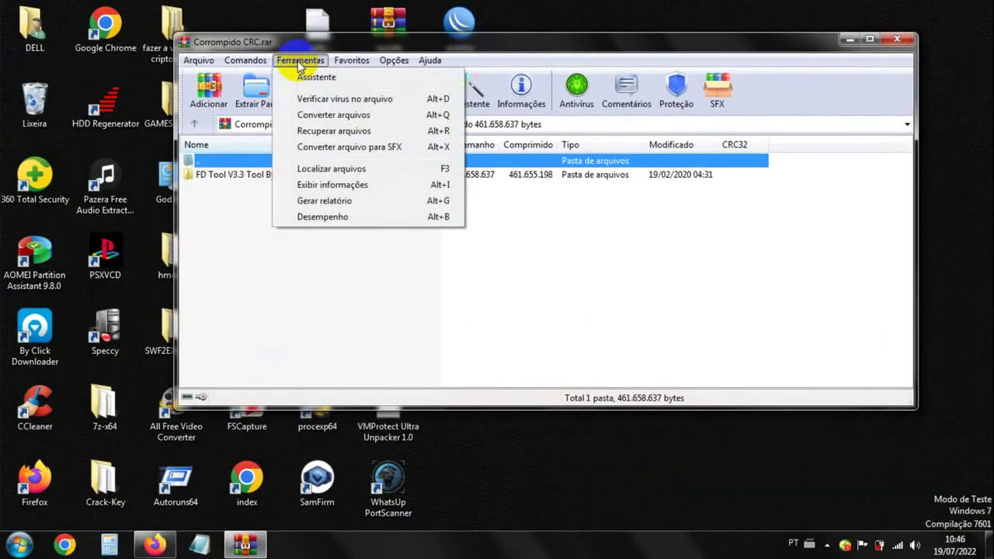
pyautogui.click(359, 132)
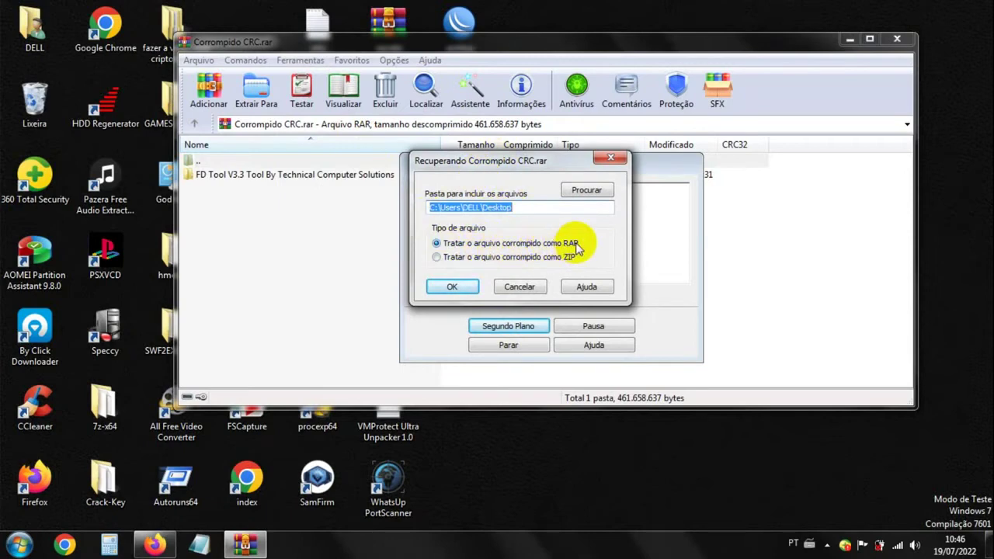
pyautogui.click(484, 258)
pyautogui.click(524, 244)
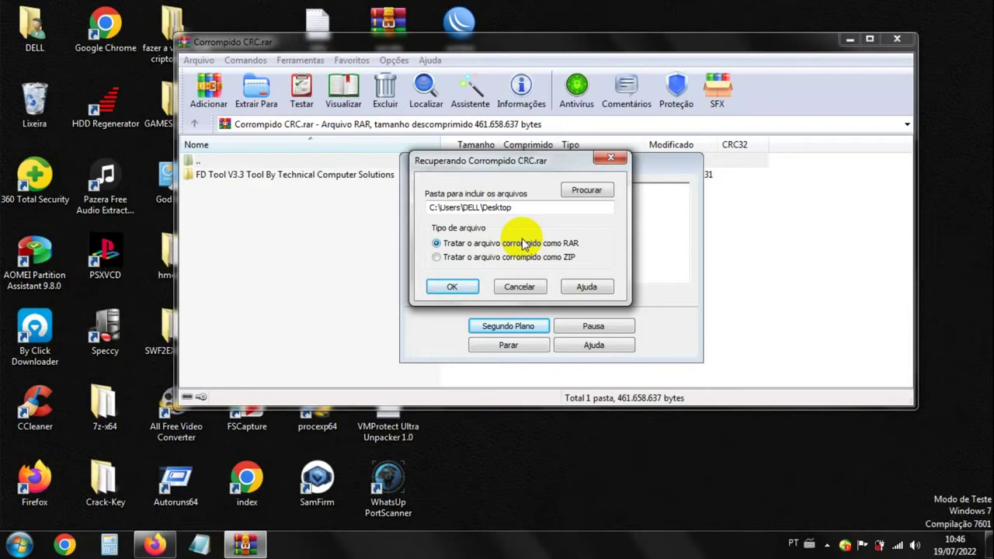
pyautogui.moveTo(455, 161); pyautogui.dragTo(456, 183)
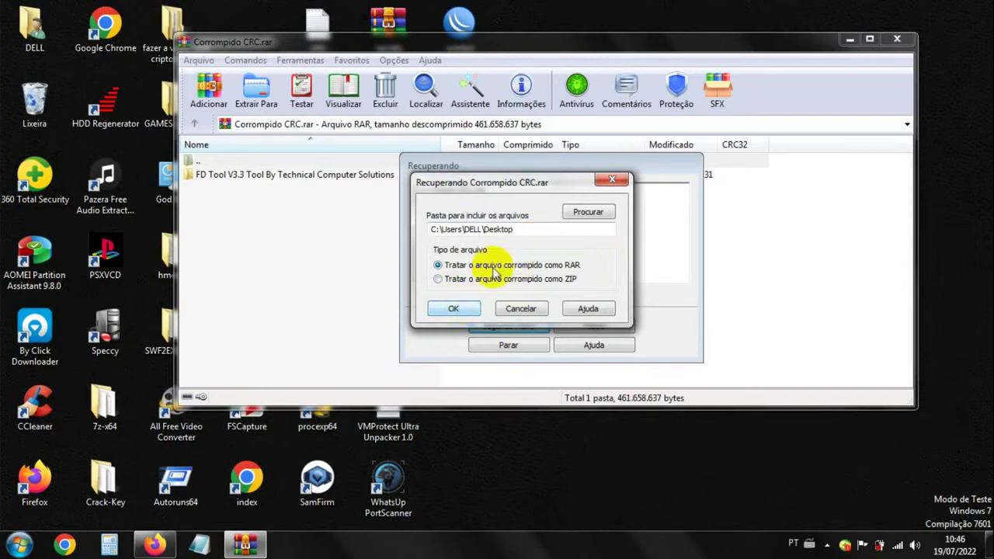
pyautogui.click(518, 230)
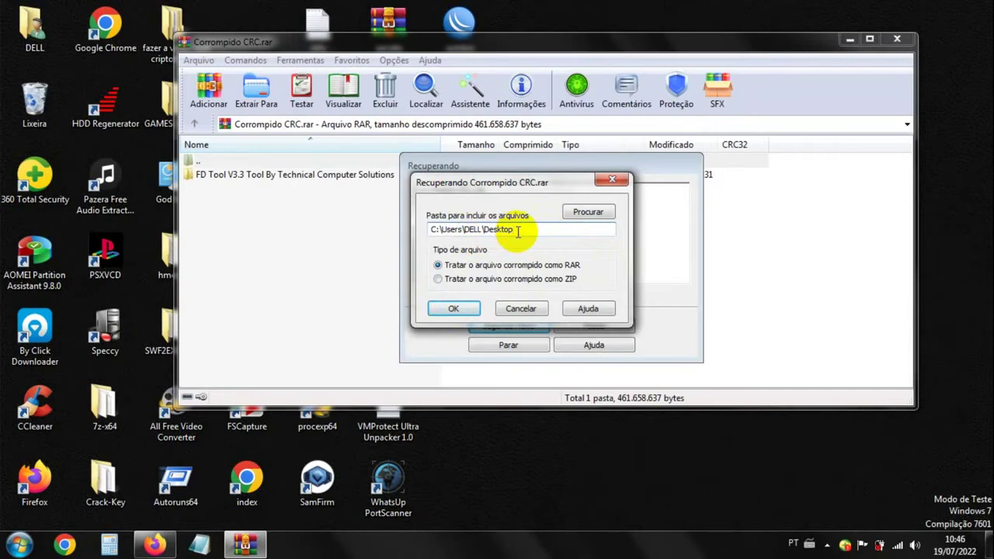
pyautogui.click(454, 309)
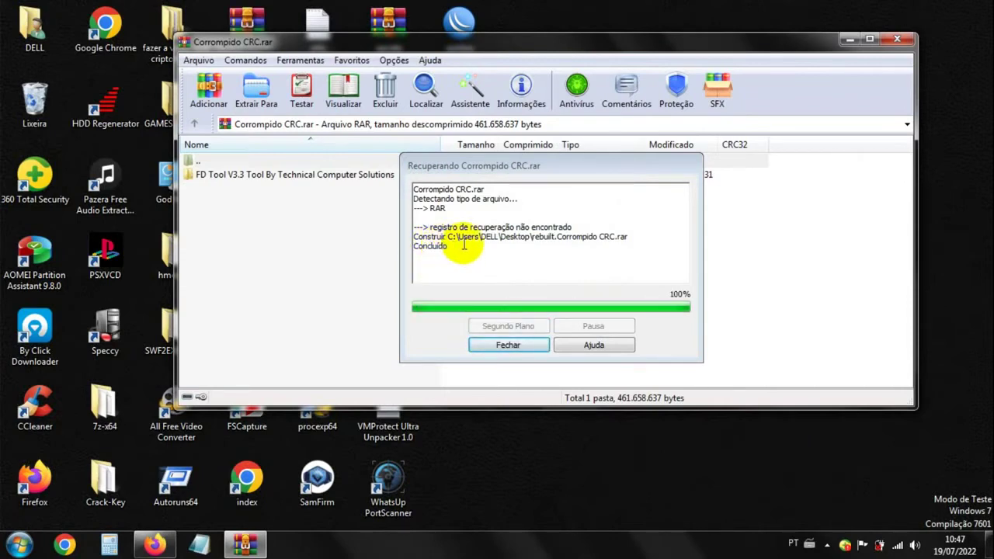
# Step: Read the recovery-record line in the repair log, and close the log and the archive
pyautogui.moveTo(428, 227); pyautogui.dragTo(587, 235)
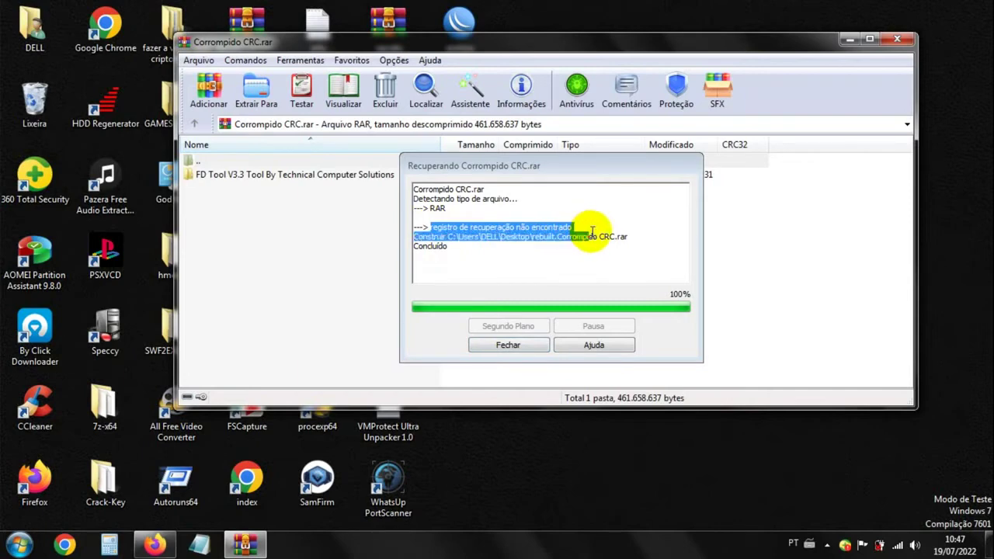
pyautogui.click(581, 226)
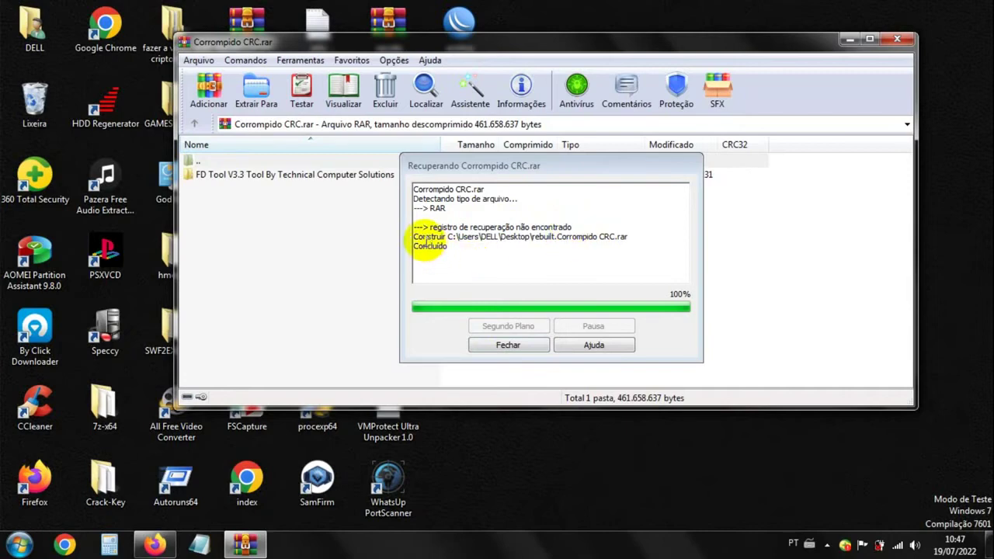
pyautogui.click(514, 345)
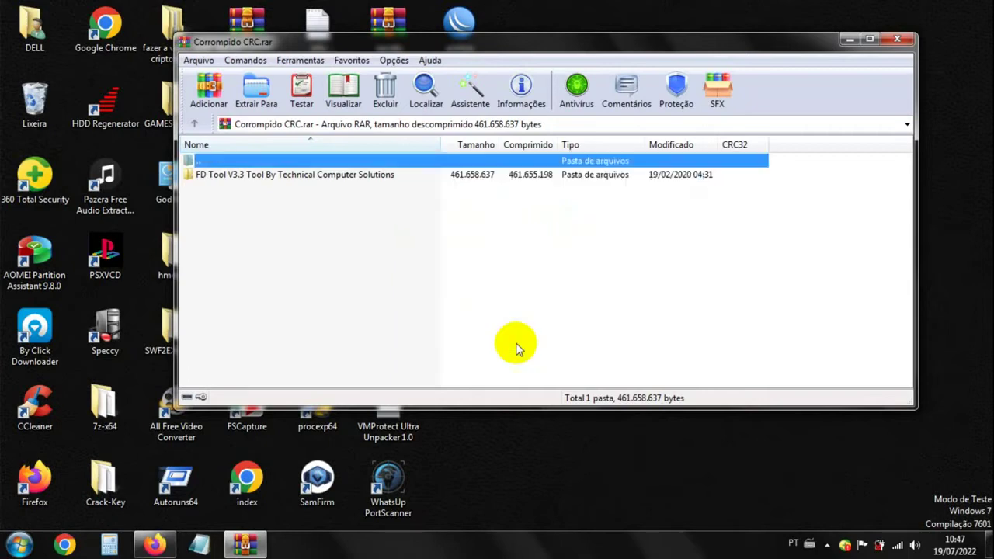
pyautogui.click(897, 40)
# Step: Place the rebuilt.Corrompido CRC archive beside the original and extract it to the Desktop (Área de Trabalho)
pyautogui.moveTo(242, 27); pyautogui.dragTo(683, 182)
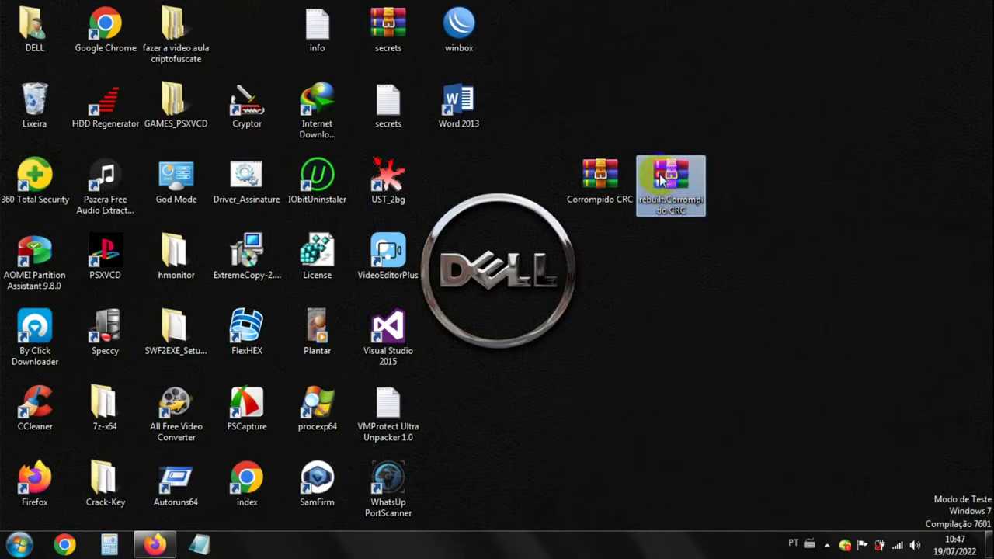
pyautogui.doubleClick(661, 179)
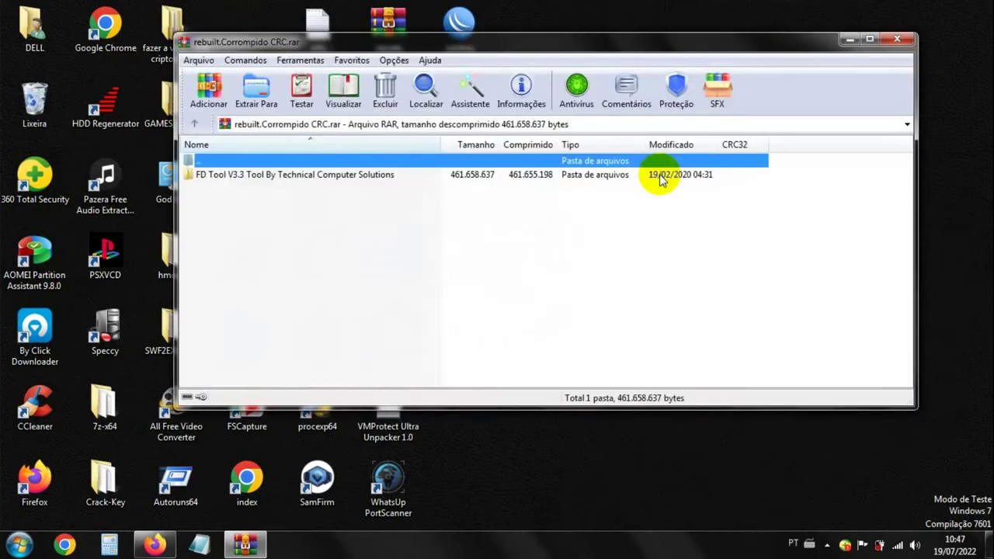
pyautogui.click(257, 88)
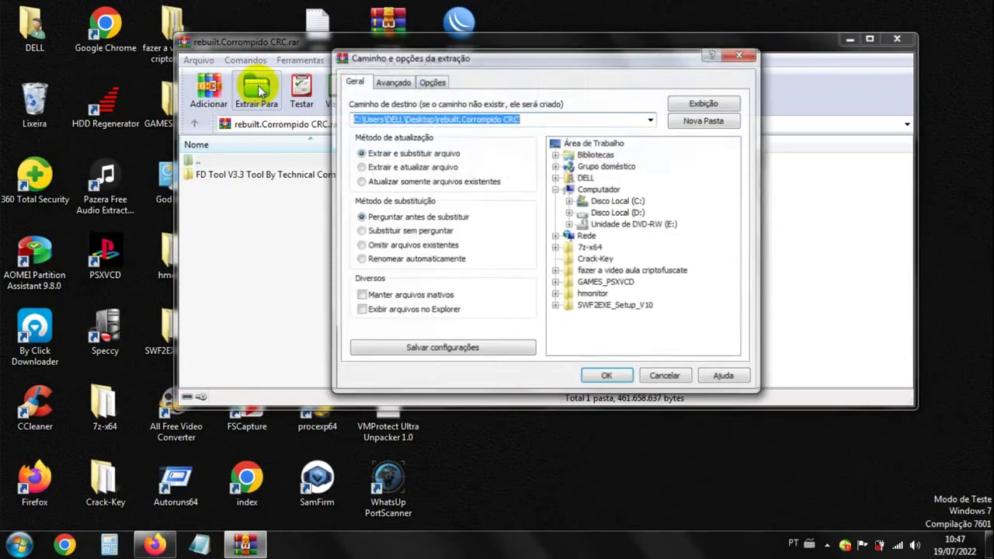
pyautogui.click(594, 142)
pyautogui.click(589, 378)
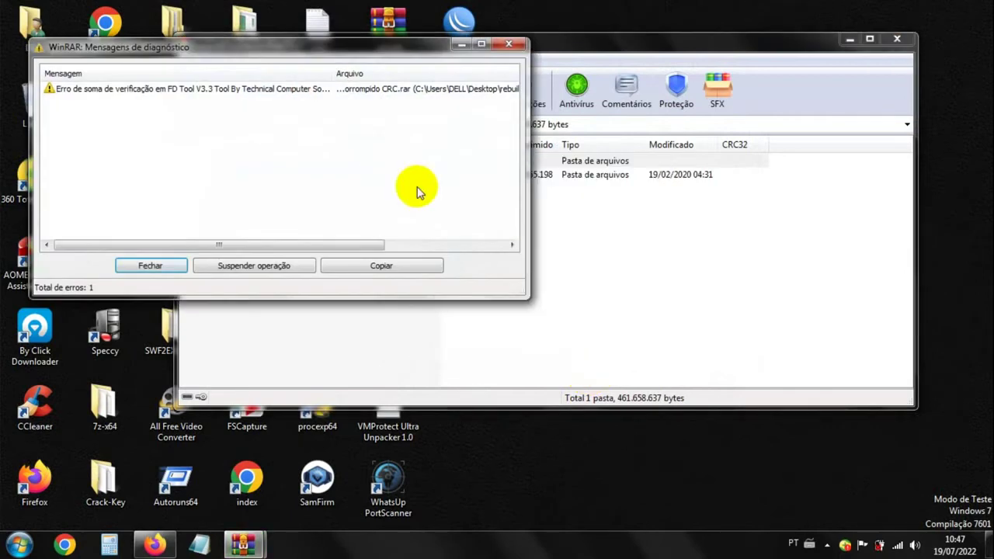
pyautogui.click(165, 265)
pyautogui.click(897, 39)
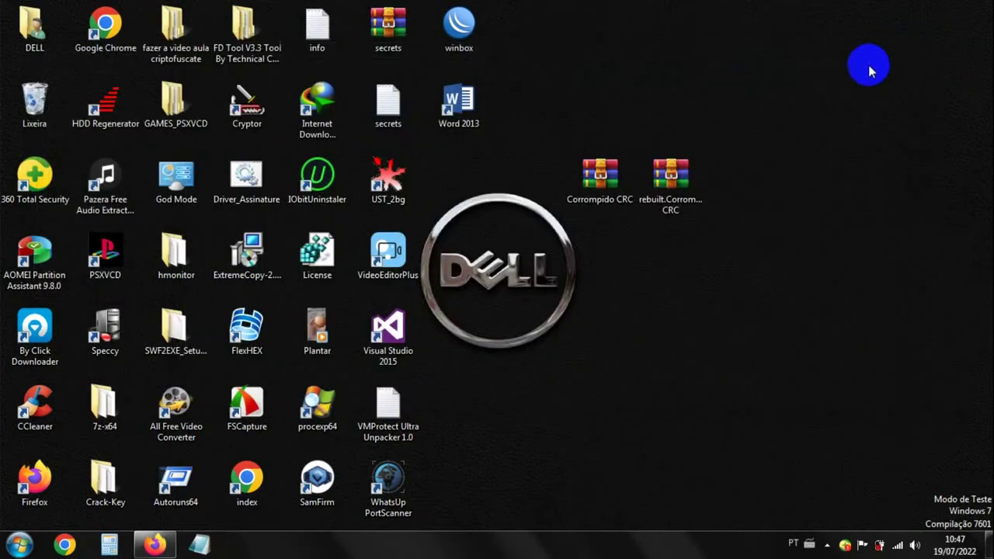
# Step: Delete the rebuilt.Corrompido CRC archive from the Desktop
pyautogui.rightClick(661, 183)
pyautogui.click(695, 483)
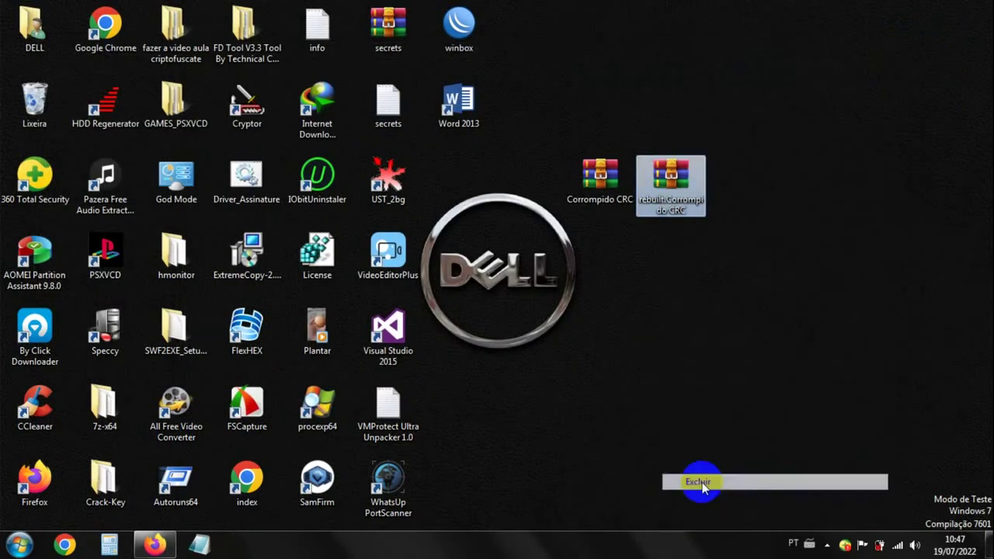
pyautogui.click(548, 324)
# Step: Place the newly extracted FD Tool V3.3 folder beside the Corrompido CRC archive and check its contents
pyautogui.moveTo(247, 35); pyautogui.dragTo(669, 175)
pyautogui.doubleClick(670, 176)
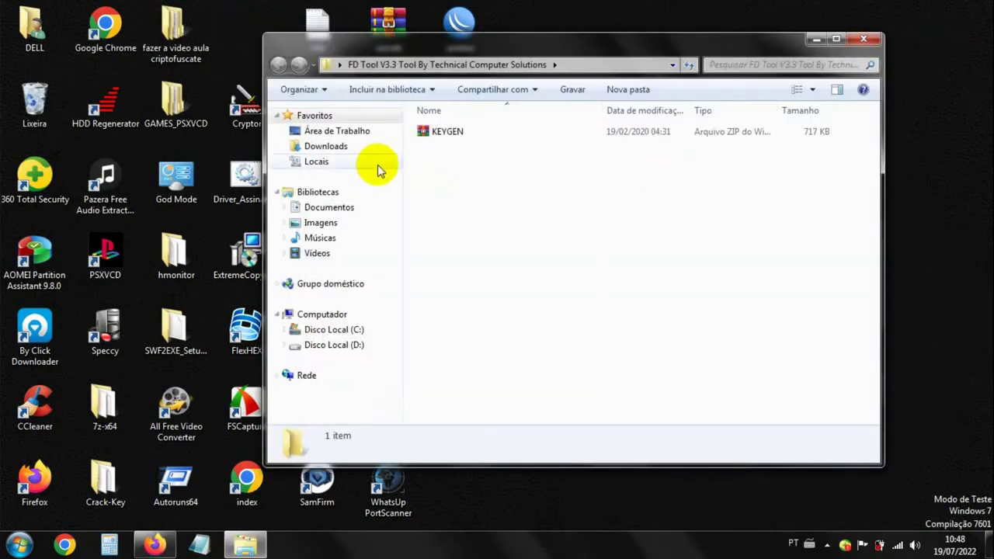
pyautogui.click(863, 38)
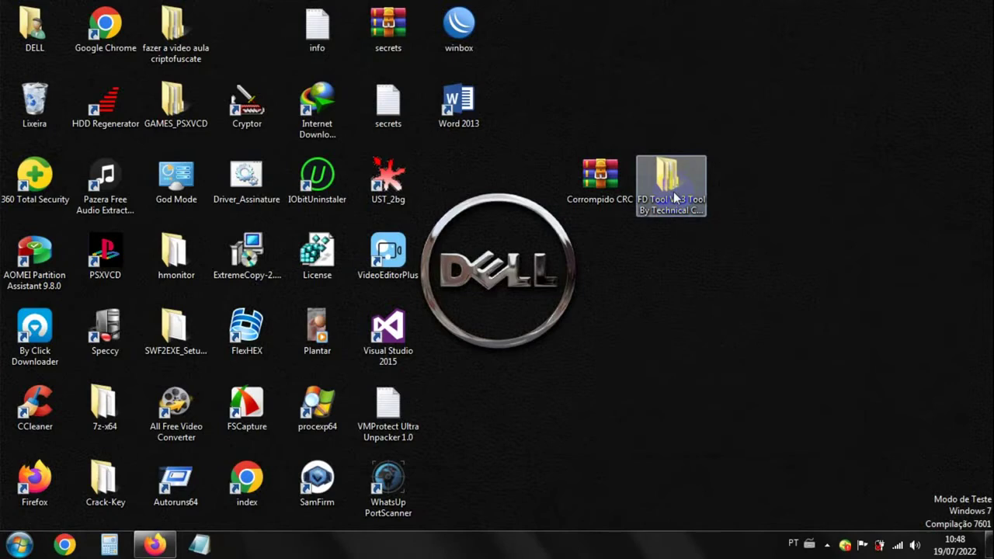
pyautogui.rightClick(594, 190)
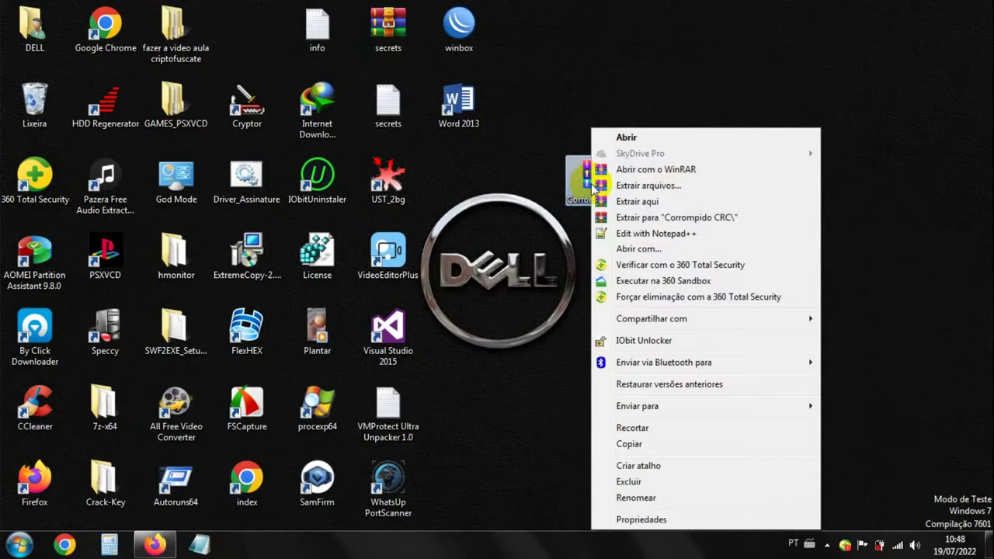
pyautogui.click(613, 128)
pyautogui.click(516, 163)
# Step: Run the repair of Corrompido CRC again to review the recovery-record line in its log, and stop the operation
pyautogui.doubleClick(597, 175)
pyautogui.click(289, 63)
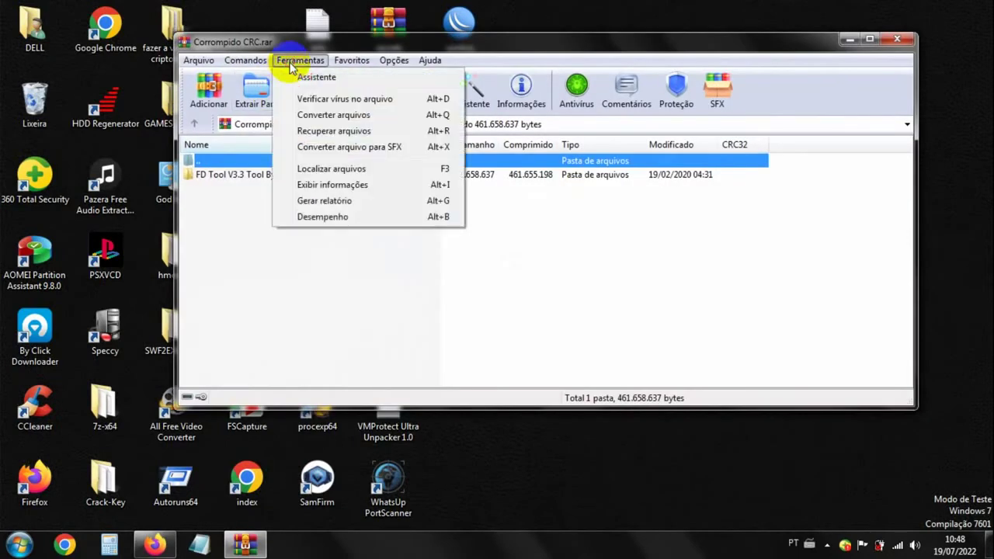
pyautogui.click(316, 132)
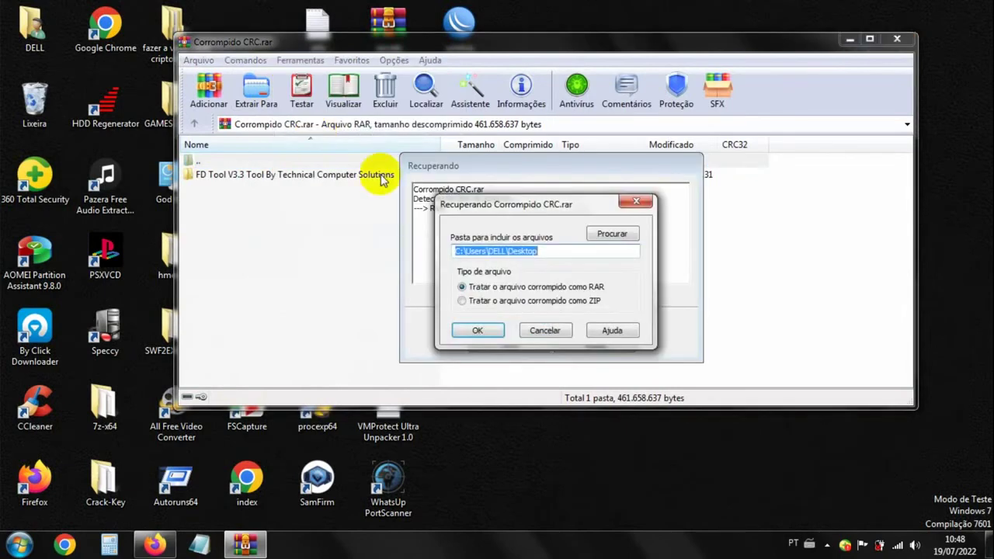
pyautogui.click(479, 331)
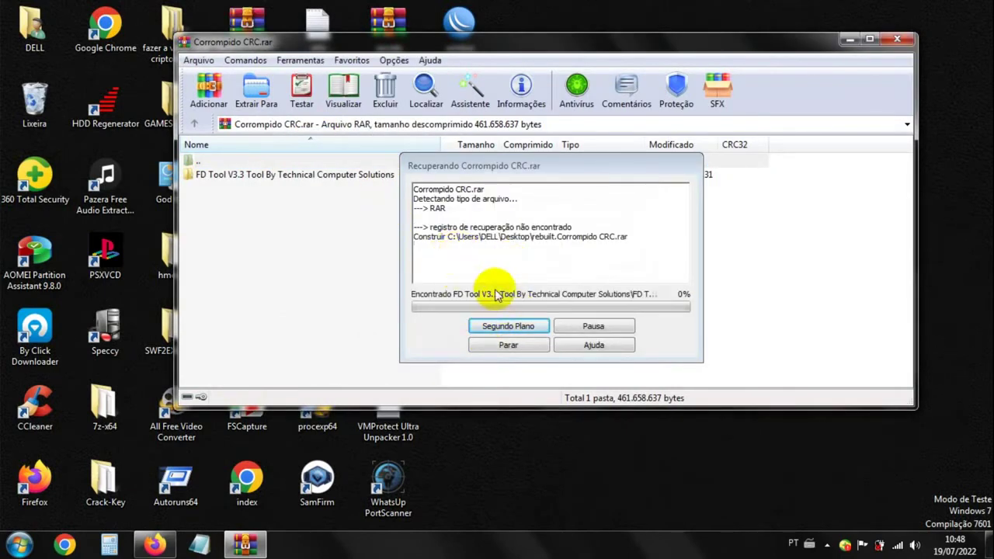
pyautogui.moveTo(429, 227); pyautogui.dragTo(584, 225)
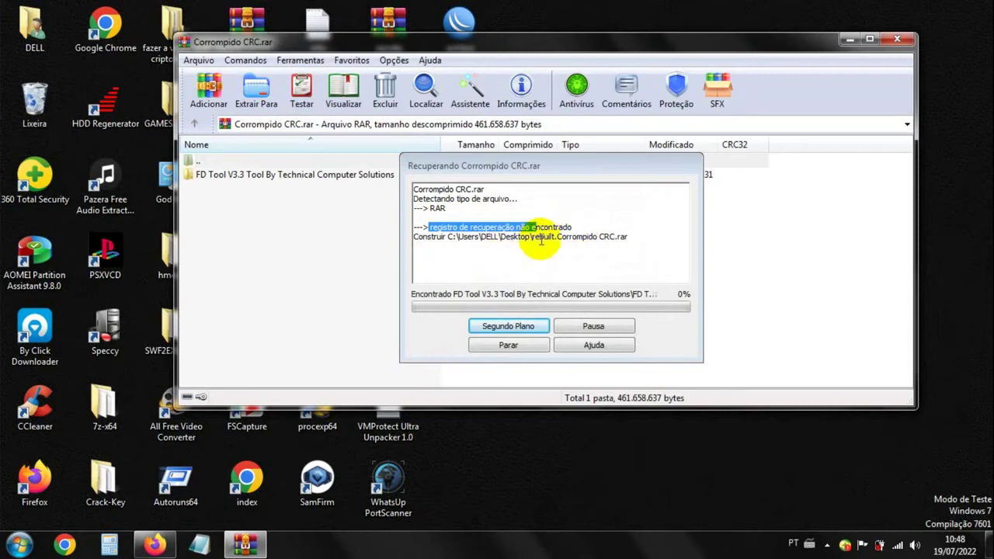
pyautogui.click(509, 346)
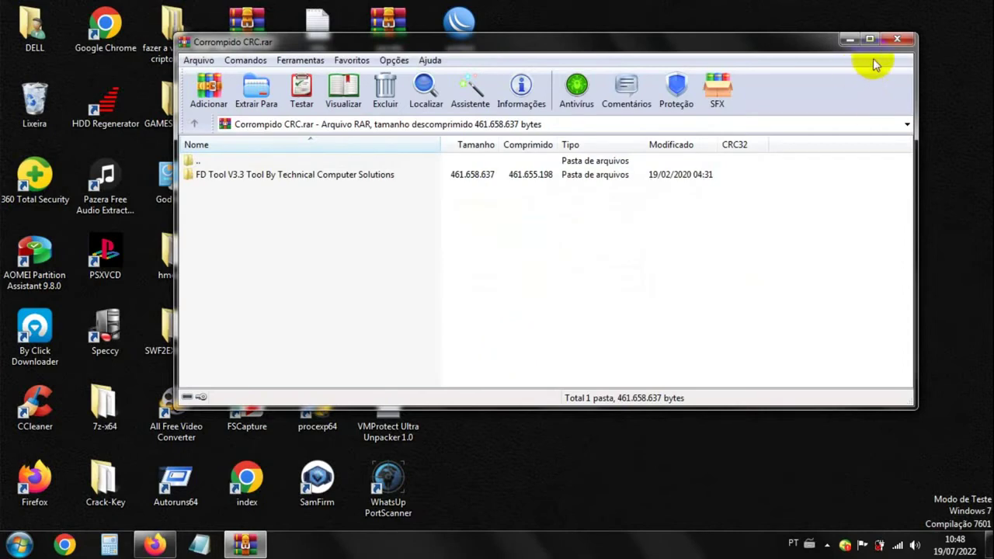
pyautogui.click(896, 39)
# Step: Move the Corrompido CRC archive next to the Word 2013 shortcut and the FD Tool V3.3 folder into the same row
pyautogui.click(677, 175)
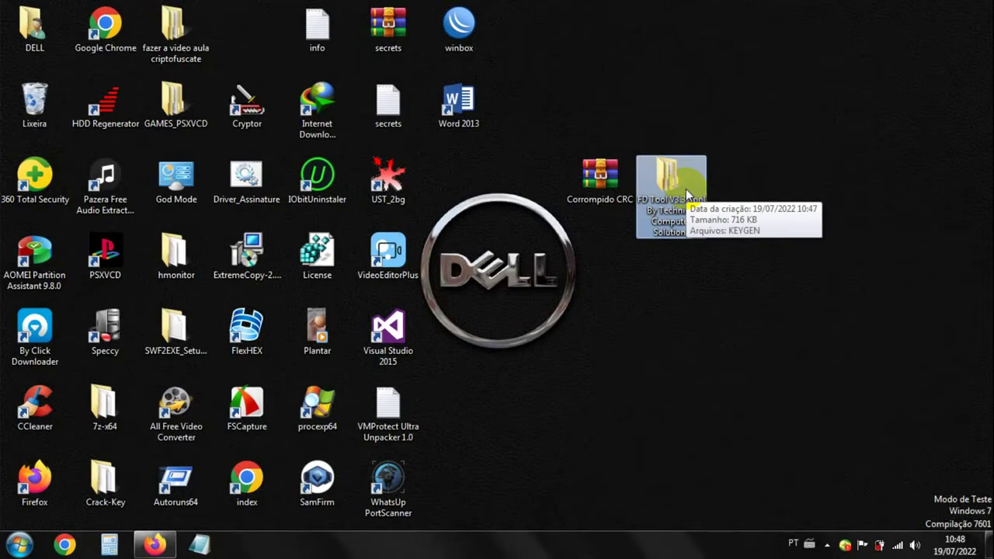
pyautogui.moveTo(602, 177); pyautogui.dragTo(532, 99)
pyautogui.click(673, 179)
pyautogui.moveTo(673, 178); pyautogui.dragTo(656, 137)
# Step: Check the recovery record entry among the RAR archive details in the properties of Corrompido CRC
pyautogui.rightClick(535, 111)
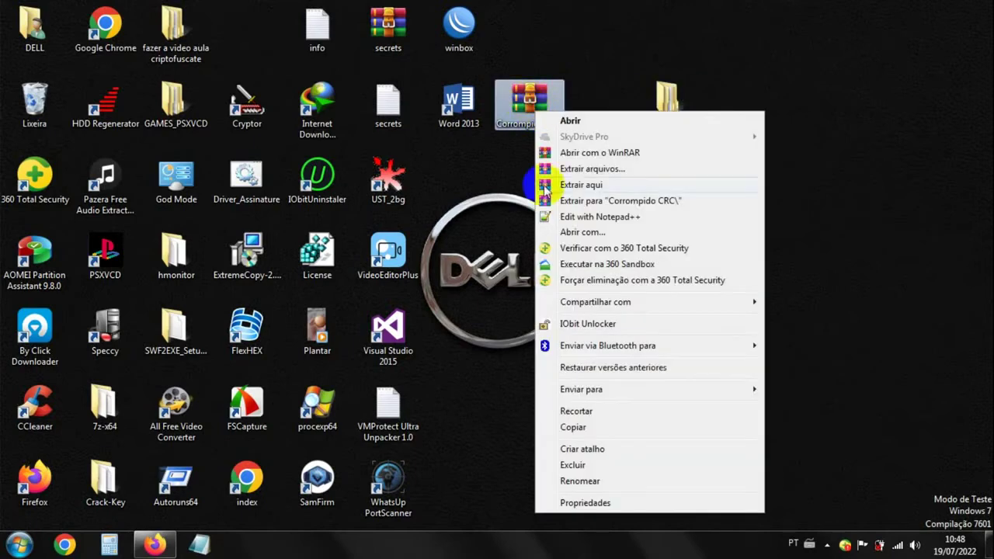
pyautogui.click(564, 502)
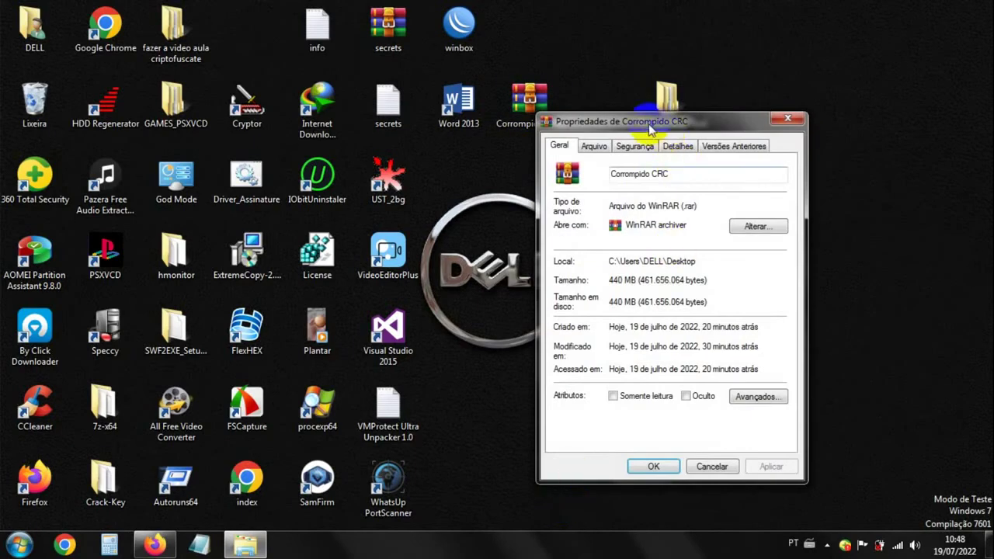
pyautogui.moveTo(648, 121); pyautogui.dragTo(512, 87)
pyautogui.click(456, 117)
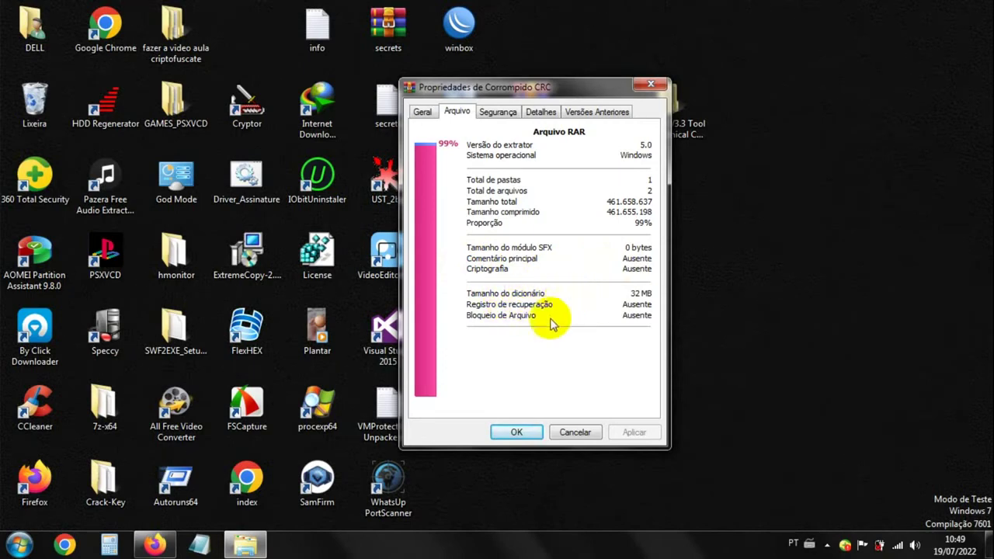
pyautogui.click(508, 431)
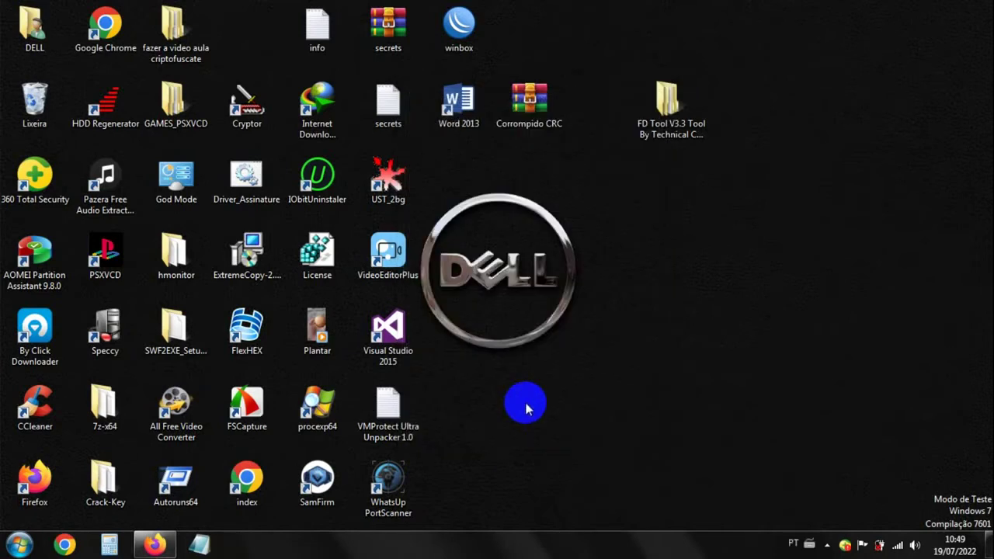
# Step: Start creating a new archive from the FD Tool V3.3 folder with custom archive parameters
pyautogui.rightClick(680, 105)
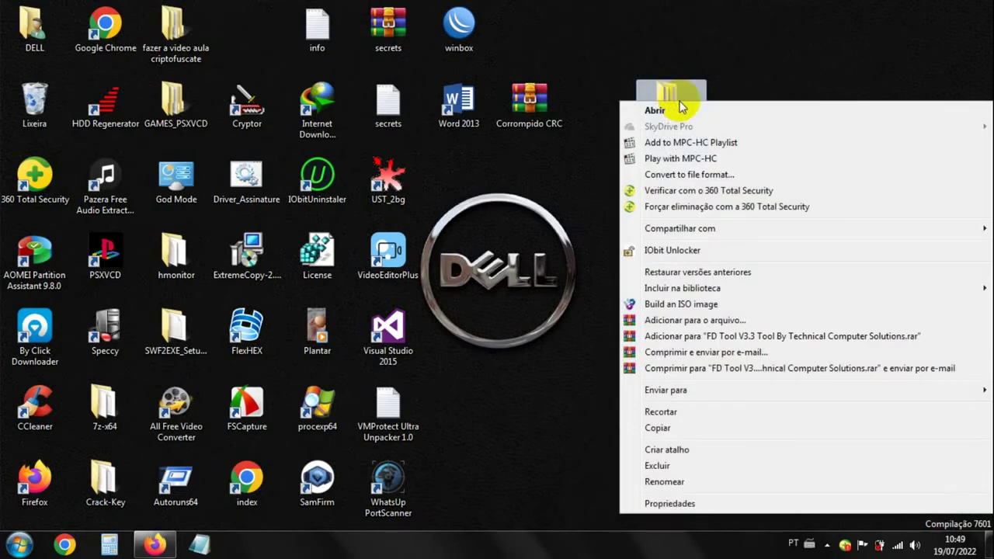
pyautogui.click(649, 321)
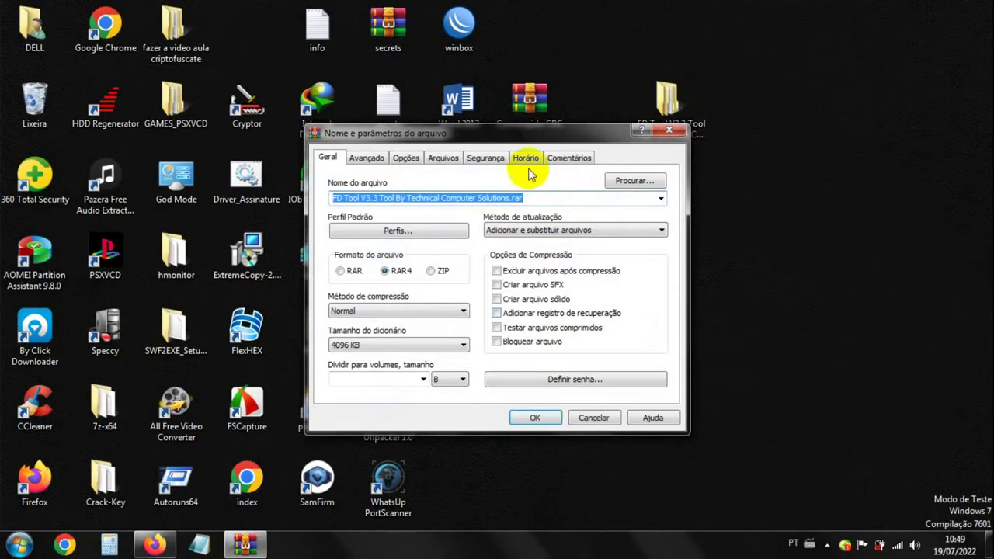
pyautogui.moveTo(517, 136); pyautogui.dragTo(532, 99)
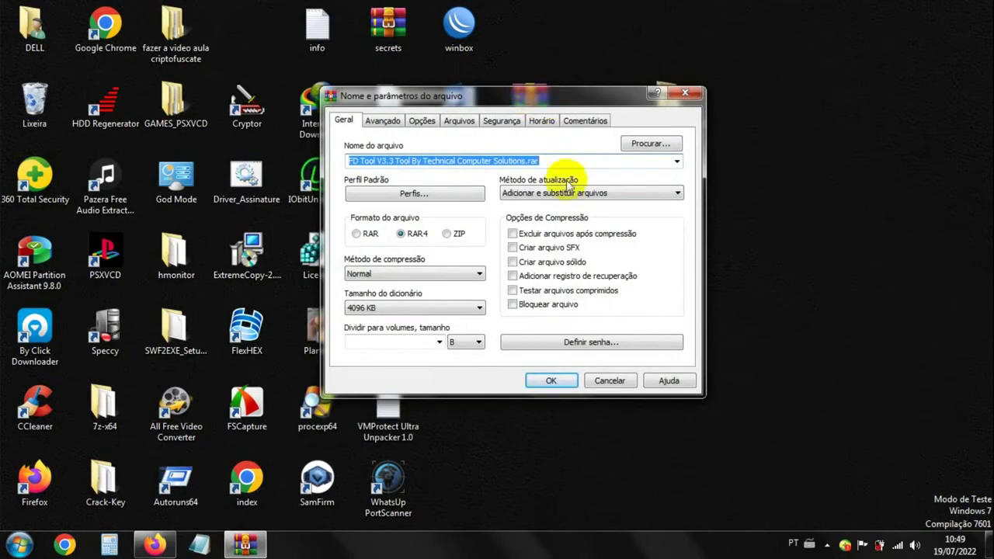
pyautogui.click(571, 346)
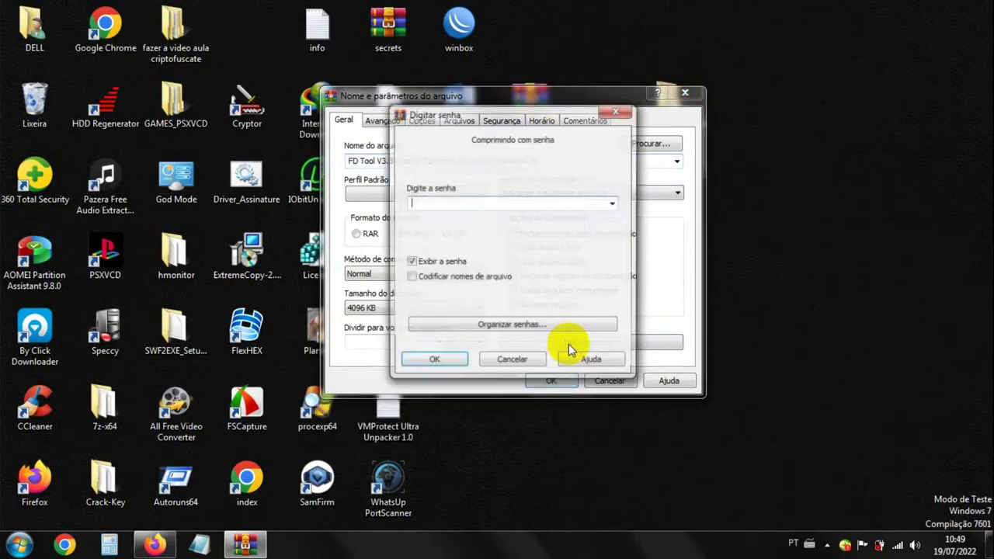
pyautogui.click(411, 277)
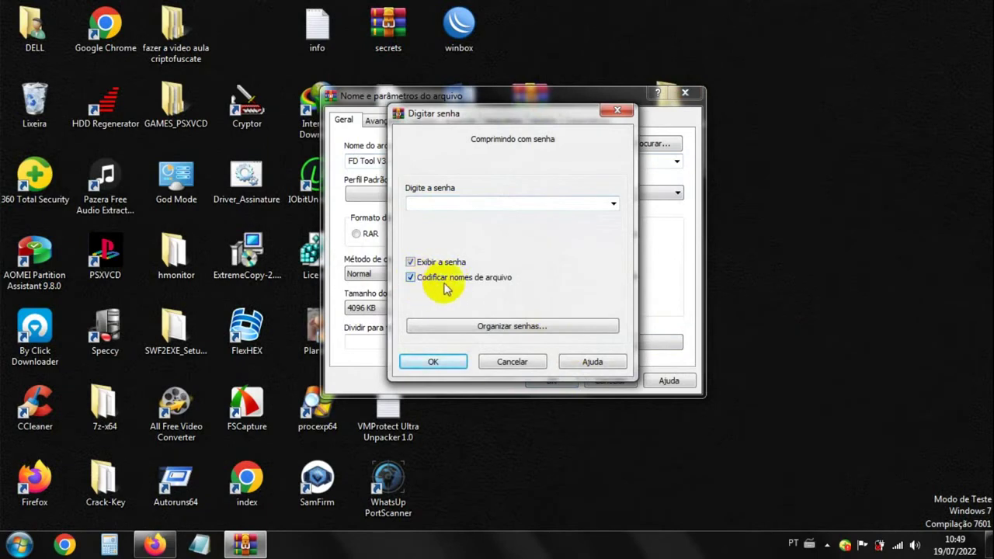
pyautogui.click(443, 206)
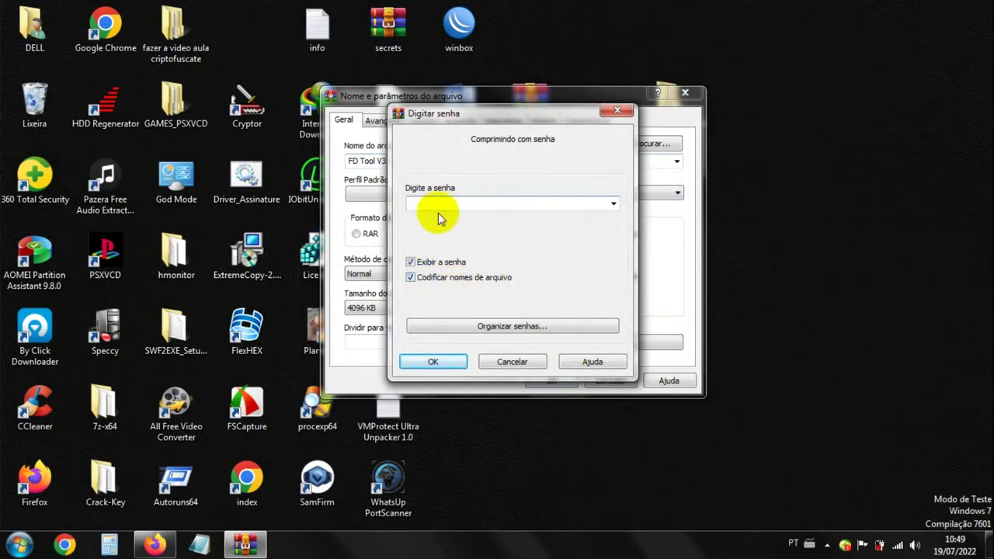
pyautogui.click(503, 363)
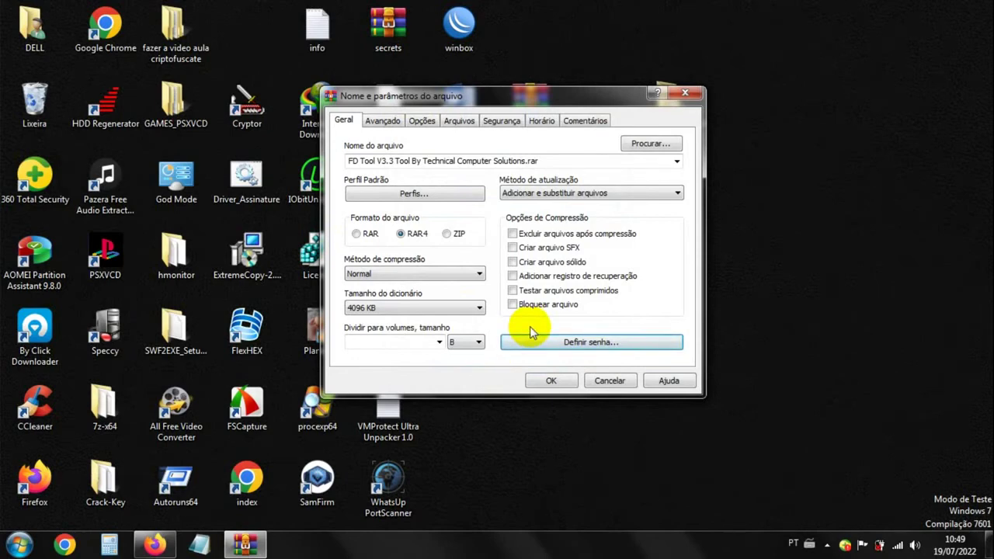
# Step: Create the FD Tool V3.3 archive as a locked, solid RAR4 file with a recovery record
pyautogui.click(517, 308)
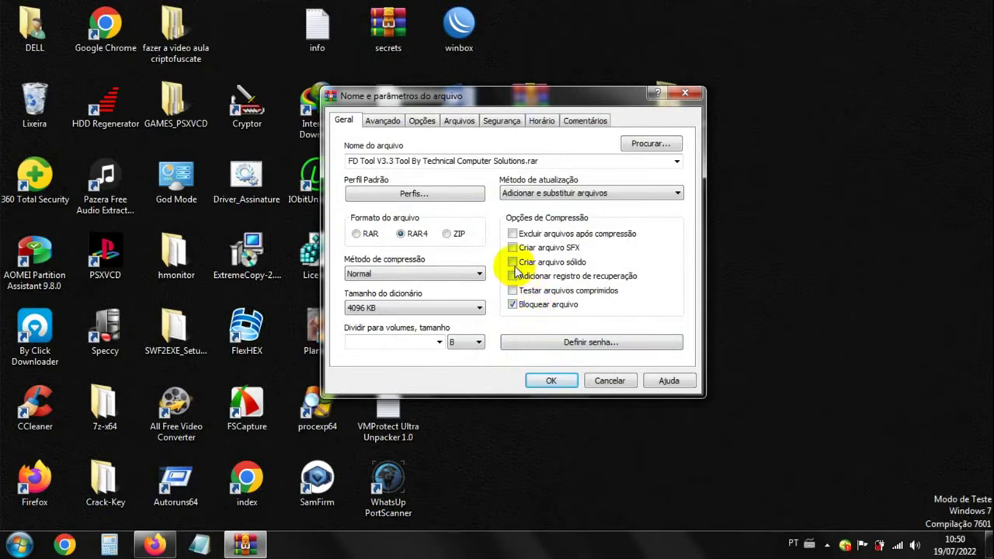
pyautogui.click(513, 275)
pyautogui.click(512, 263)
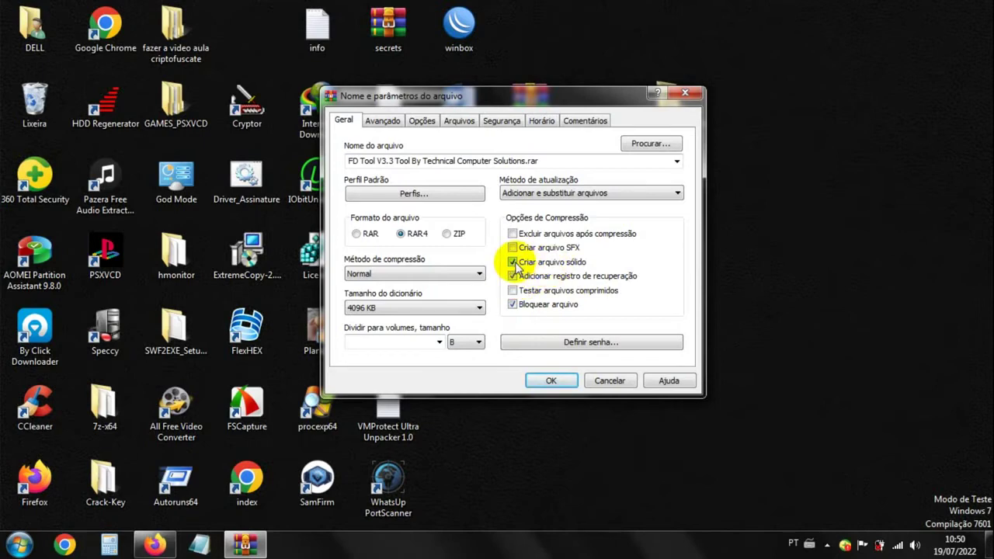
pyautogui.click(553, 384)
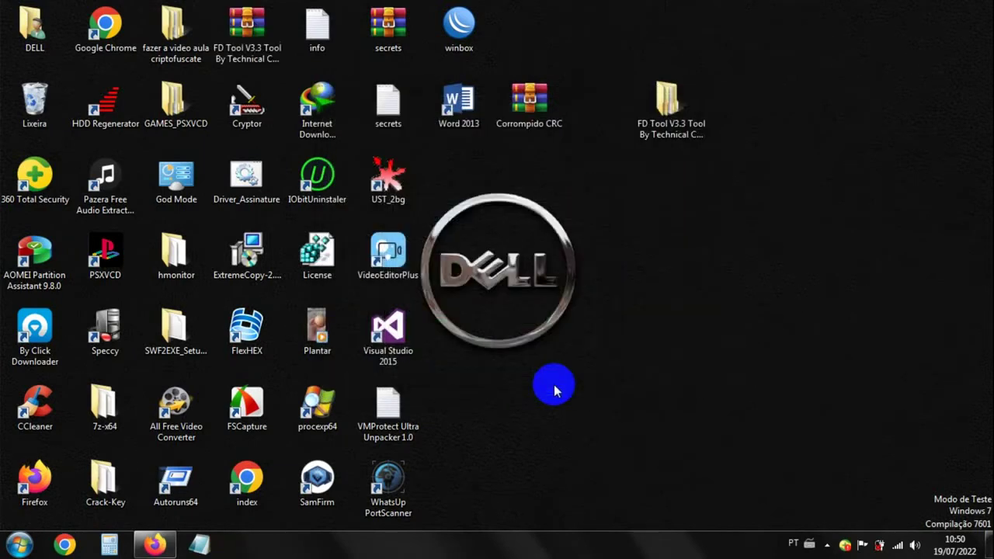
# Step: Delete the FD Tool V3.3 folder and place its new archive beside Corrompido CRC on the desktop
pyautogui.moveTo(248, 30); pyautogui.dragTo(604, 190)
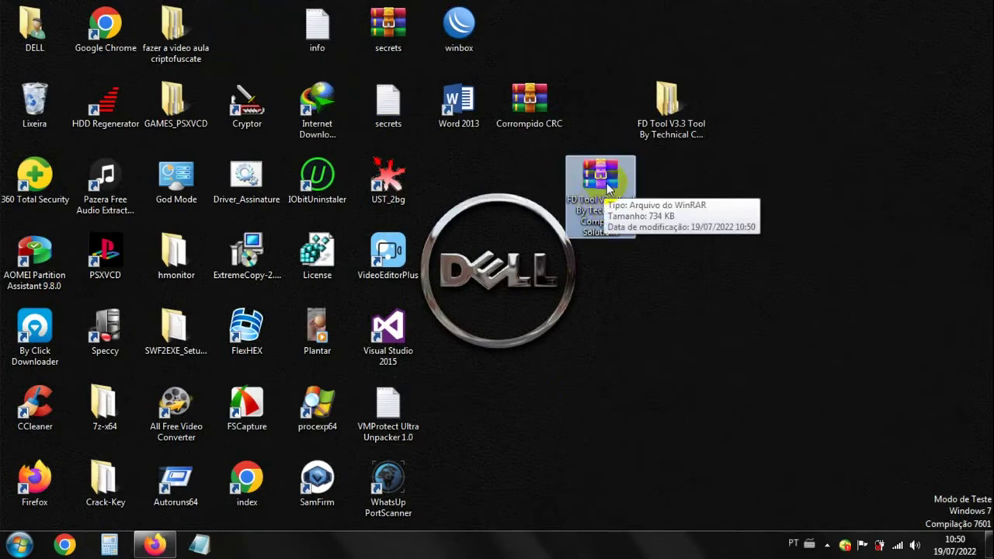
pyautogui.rightClick(667, 99)
pyautogui.click(655, 464)
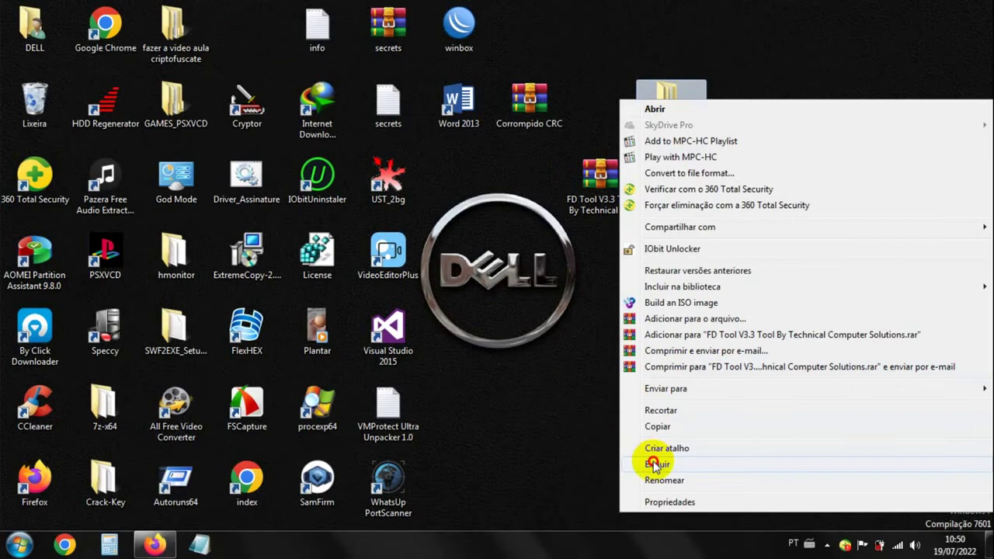
pyautogui.click(550, 327)
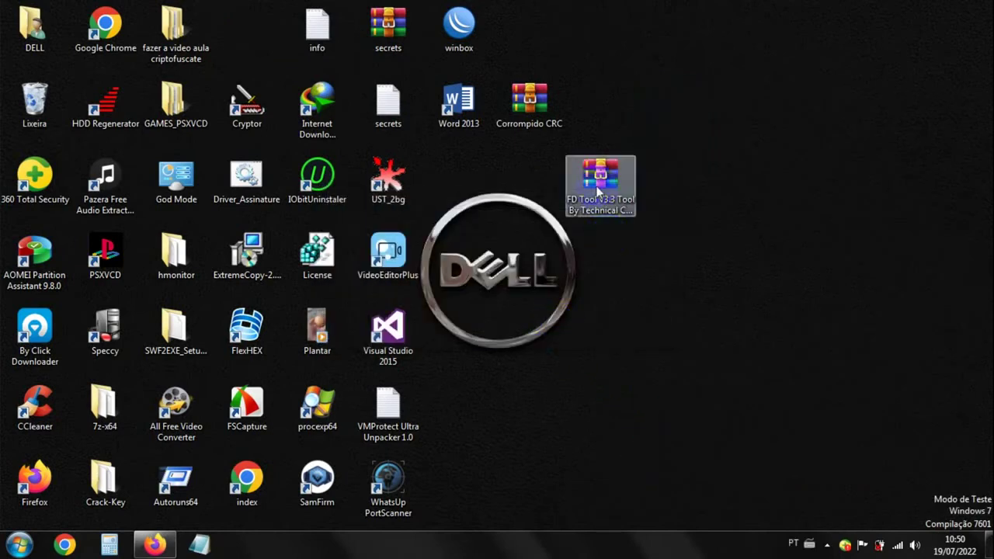
pyautogui.moveTo(598, 193); pyautogui.dragTo(608, 125)
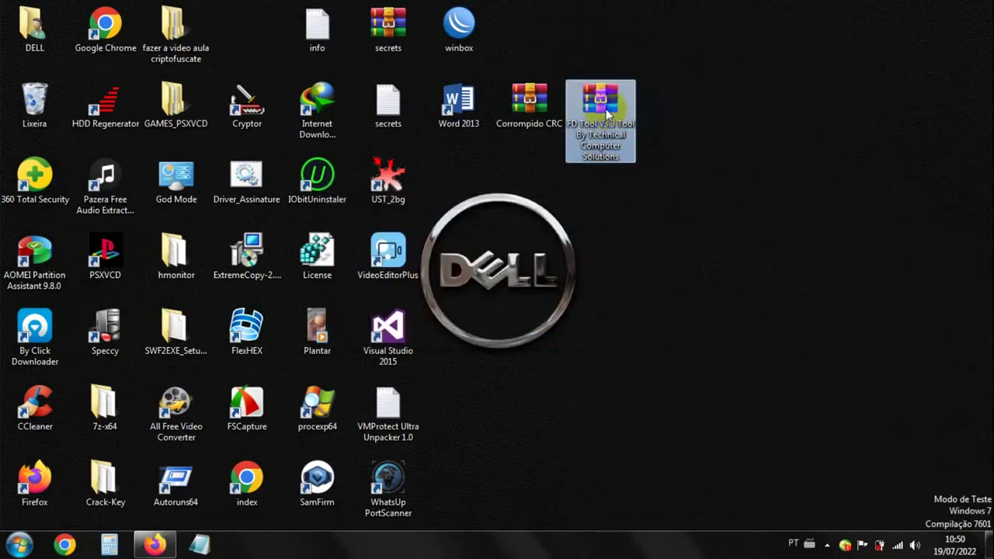
# Step: Check the recovery record and lock entries, and the general file information, in the properties of the new FD Tool V3.3 archive
pyautogui.rightClick(606, 110)
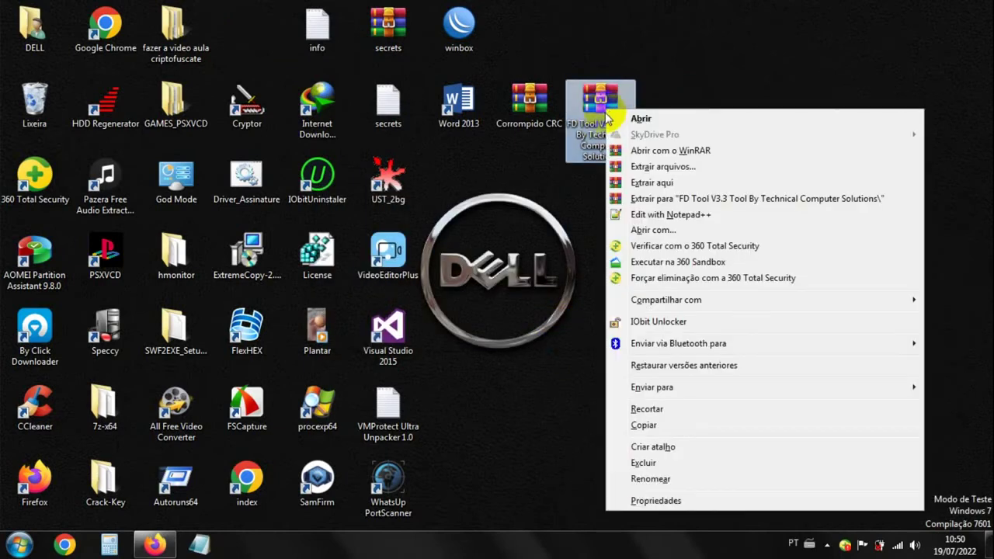
pyautogui.click(649, 500)
pyautogui.moveTo(649, 121); pyautogui.dragTo(509, 87)
pyautogui.click(564, 140)
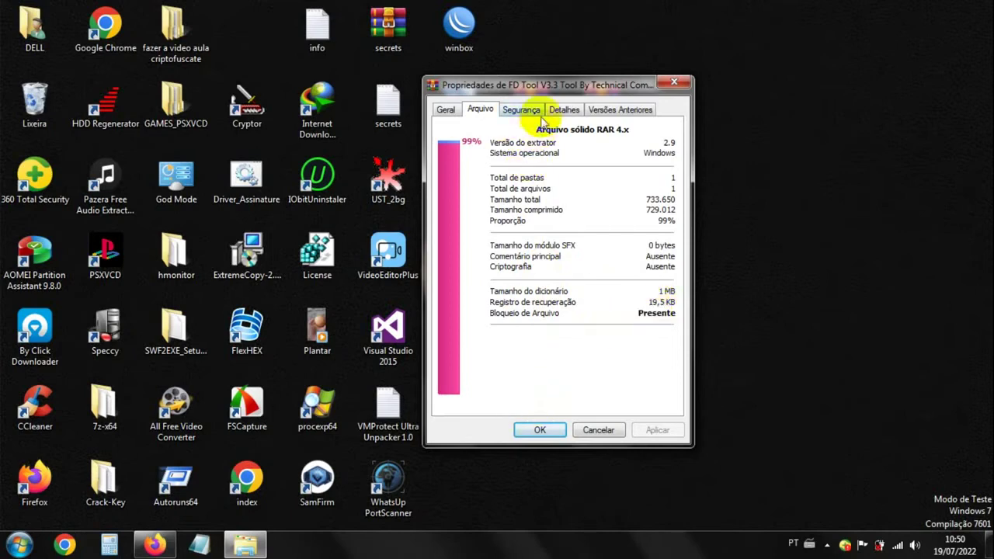
pyautogui.click(446, 111)
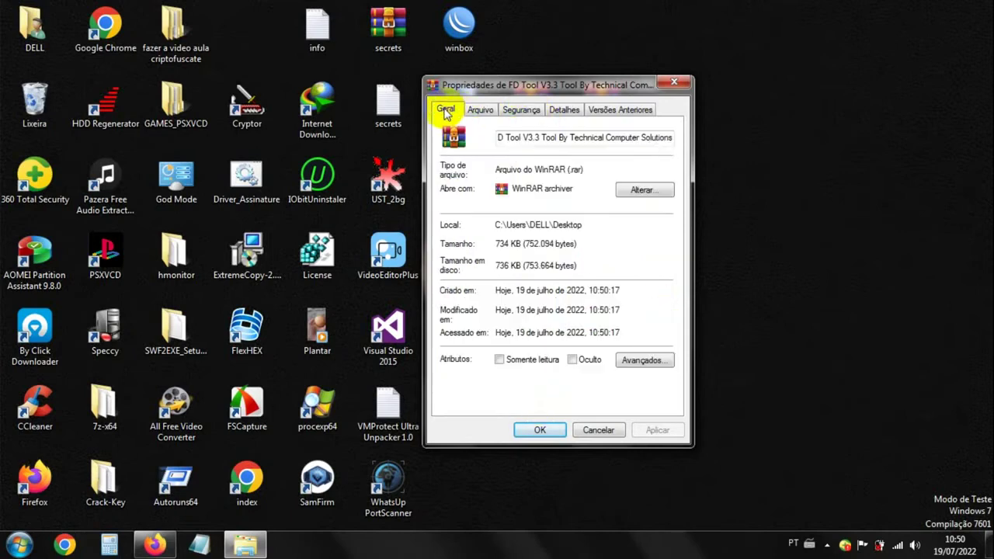
pyautogui.click(672, 84)
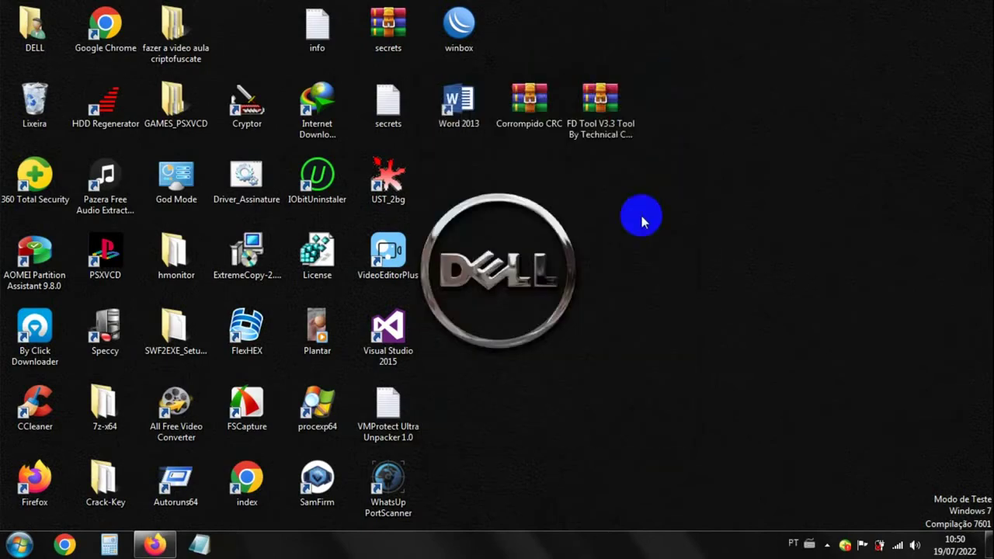
# Step: Try to add the secrets text file from the desktop to the locked FD Tool V3.3 archive
pyautogui.doubleClick(603, 107)
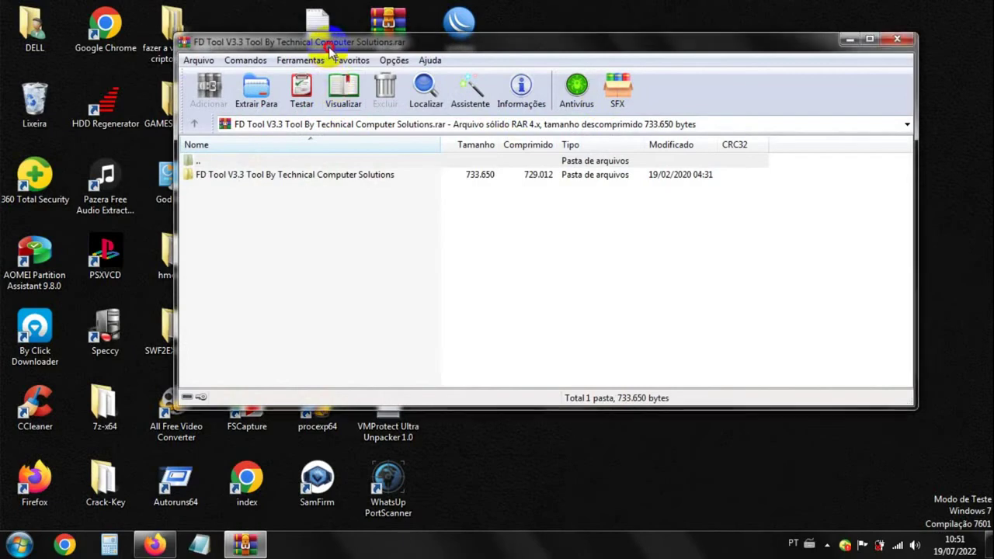
pyautogui.moveTo(330, 46); pyautogui.dragTo(428, 45)
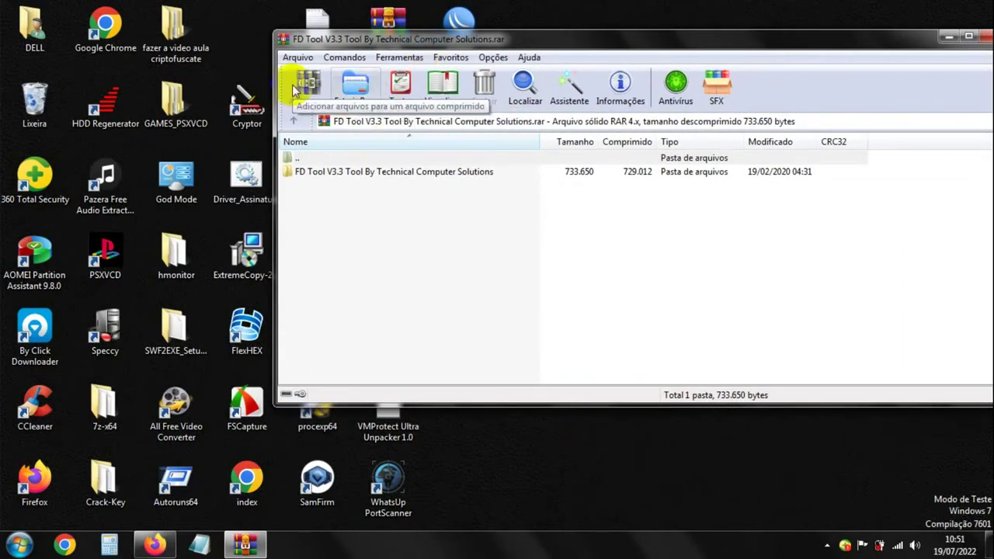
pyautogui.moveTo(354, 48); pyautogui.dragTo(666, 65)
pyautogui.moveTo(373, 105); pyautogui.dragTo(677, 244)
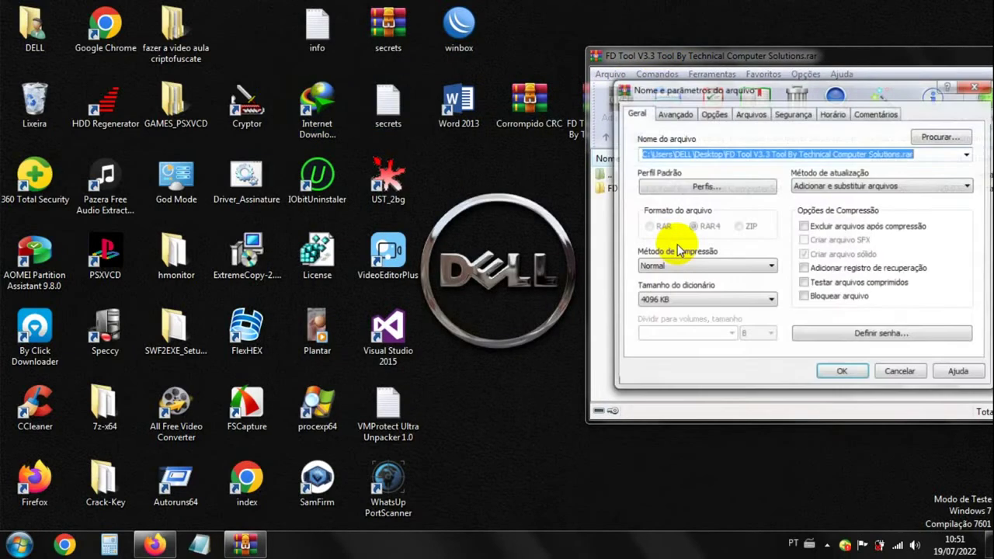
pyautogui.click(853, 372)
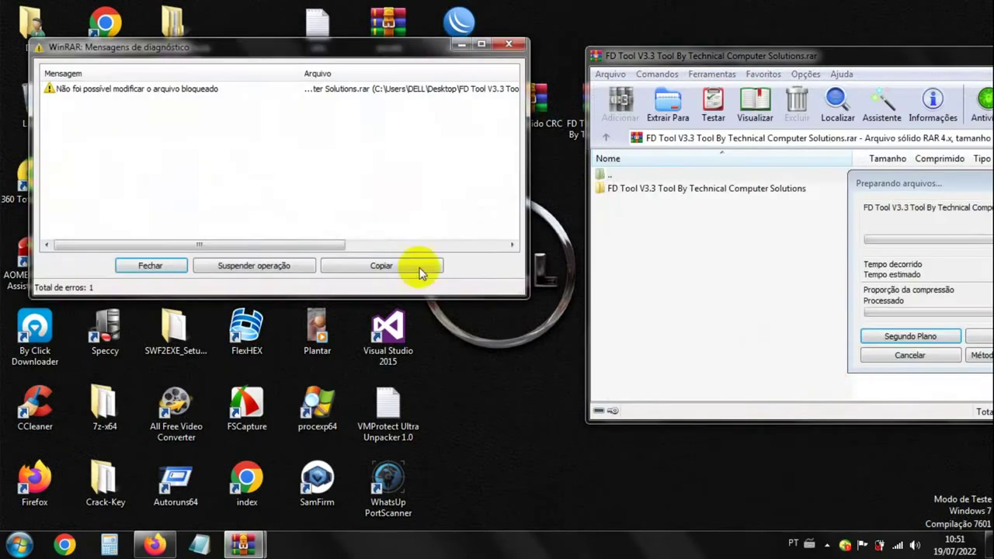
pyautogui.click(151, 265)
# Step: Repair the FD Tool V3.3 archive, treating it as RAR and saving the result to the desktop, and close the archive
pyautogui.moveTo(714, 56); pyautogui.dragTo(353, 73)
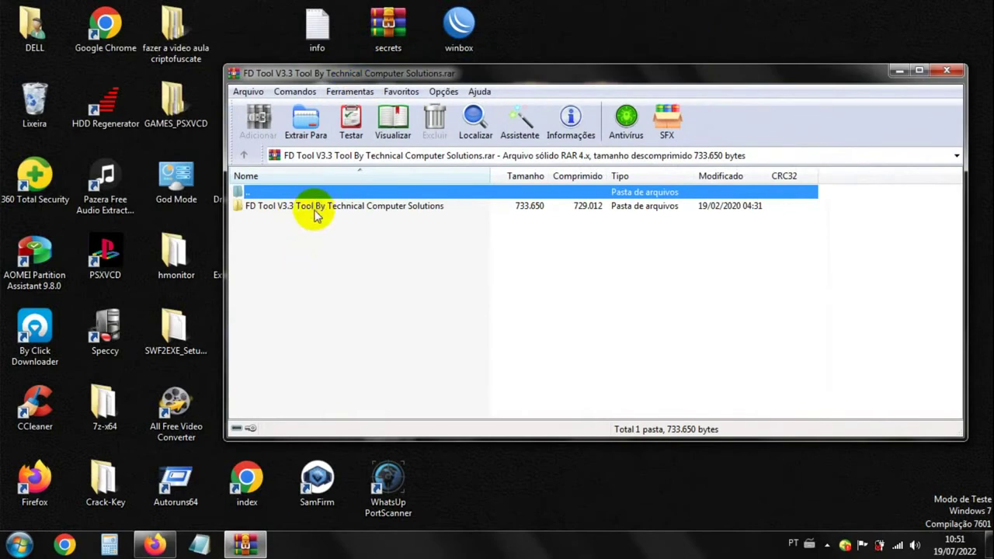
pyautogui.click(356, 92)
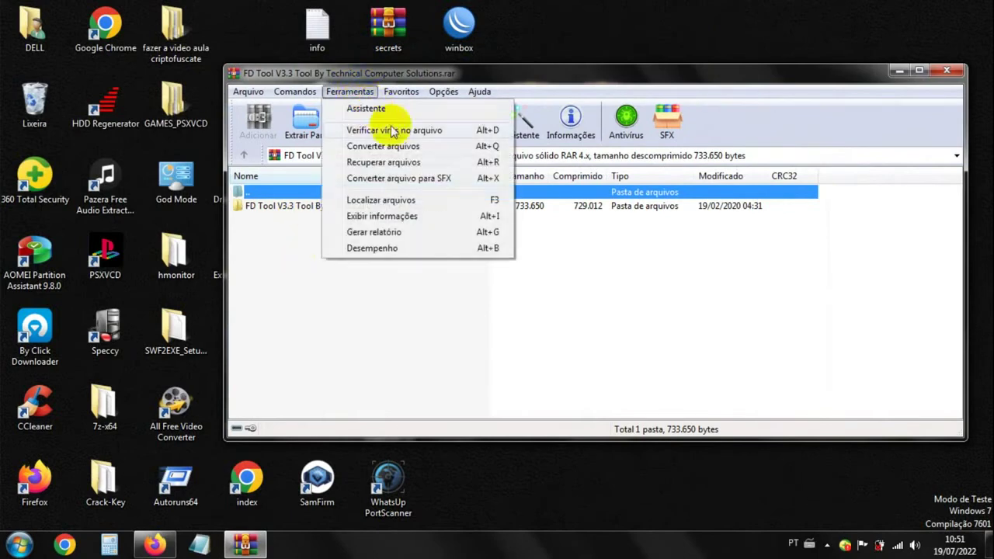
pyautogui.click(391, 161)
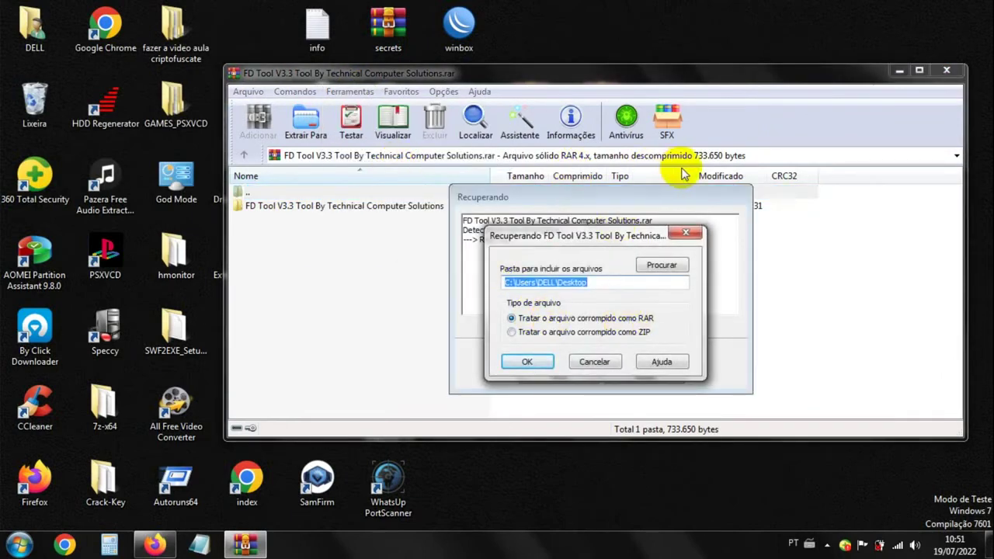
pyautogui.click(526, 362)
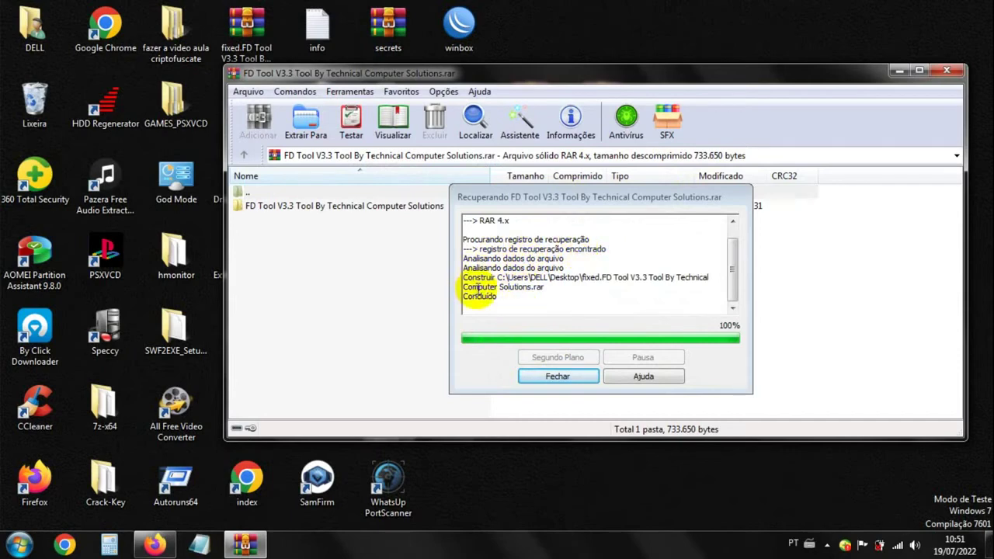
pyautogui.click(556, 376)
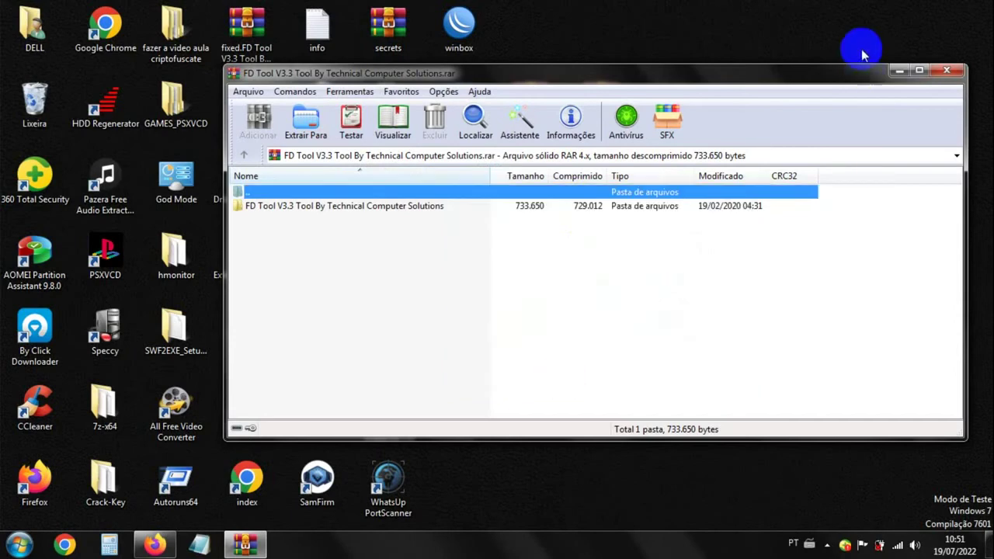
pyautogui.click(944, 72)
# Step: Delete both the repaired fixed.FD Tool V3.3 archive and the original FD Tool V3.3 archive from the desktop
pyautogui.moveTo(247, 31); pyautogui.dragTo(665, 124)
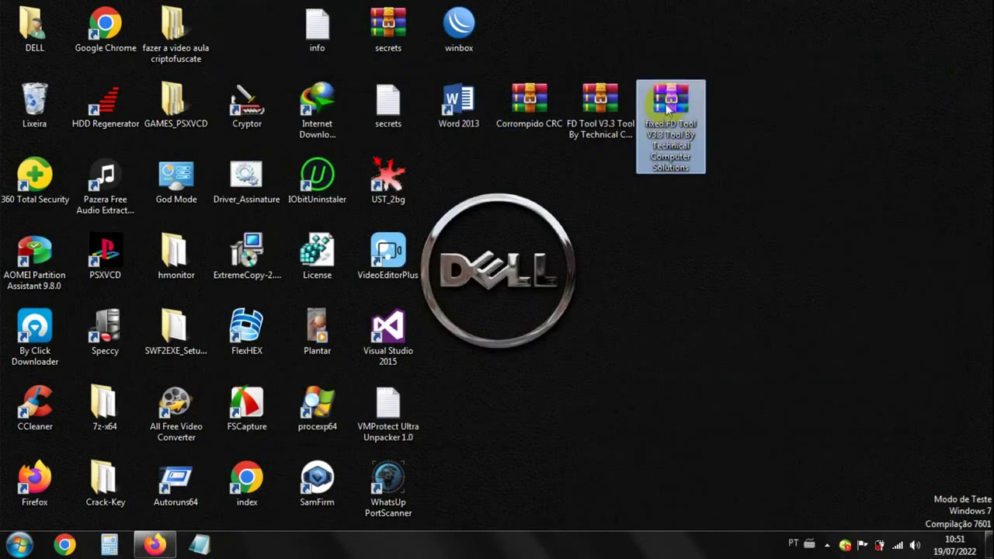
pyautogui.rightClick(666, 108)
pyautogui.click(654, 412)
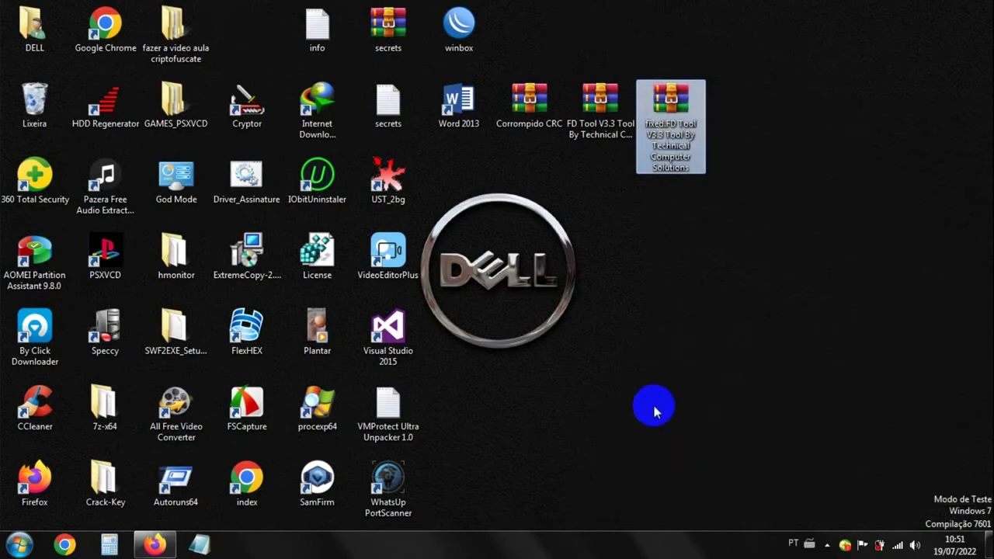
pyautogui.click(556, 332)
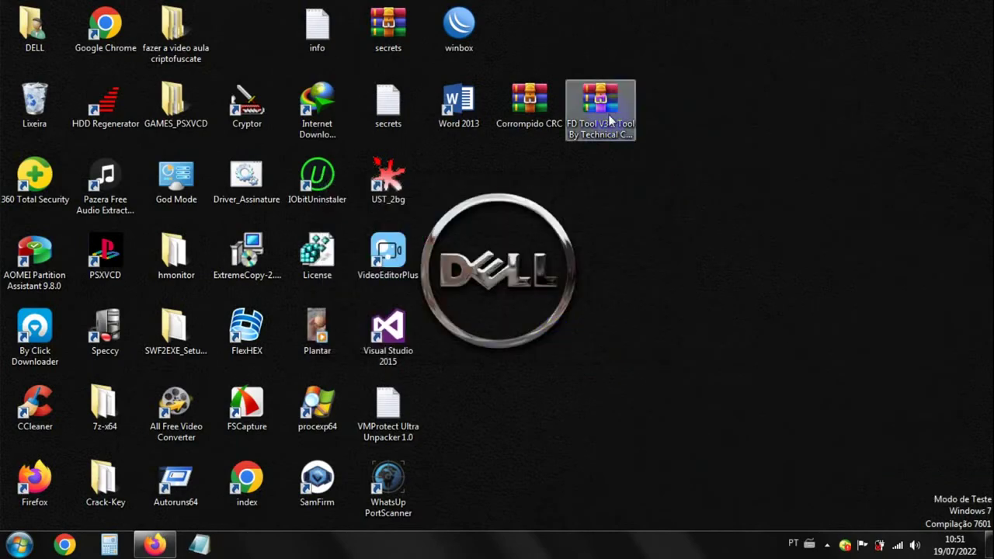
pyautogui.rightClick(605, 105)
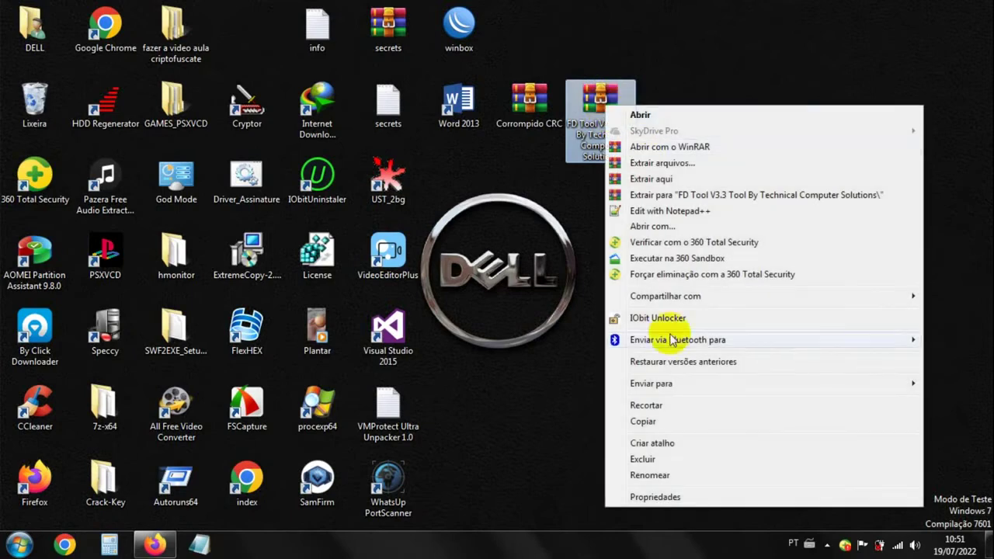
pyautogui.click(646, 459)
pyautogui.click(560, 334)
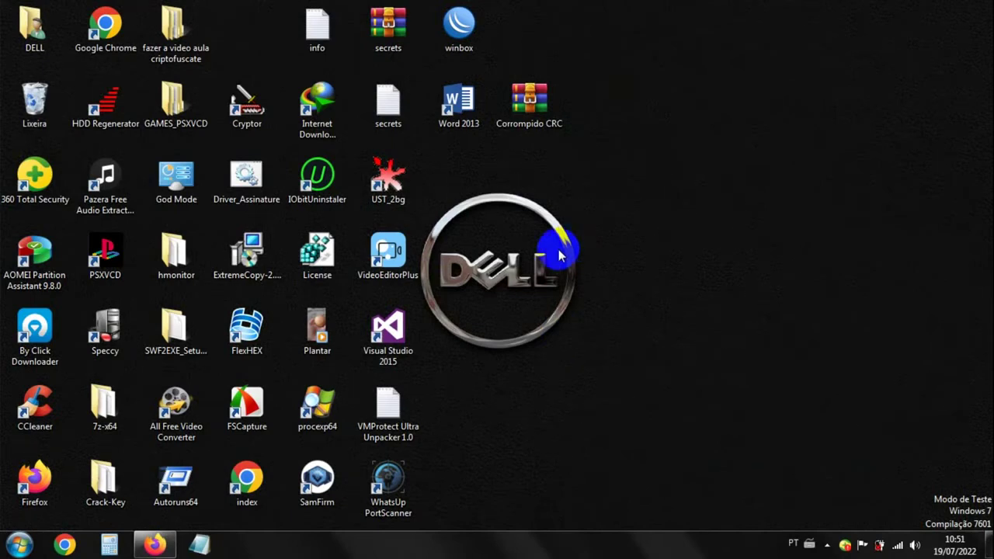
# Step: Open the Corrompido CRC archive from the desktop to view its contents, and close it again
pyautogui.click(536, 105)
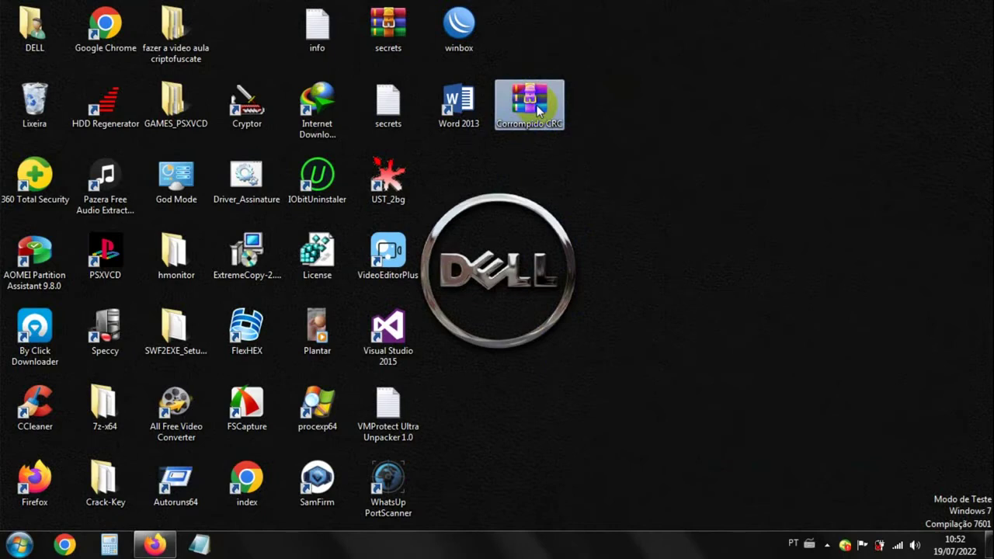
pyautogui.doubleClick(536, 105)
pyautogui.moveTo(462, 73); pyautogui.dragTo(676, 66)
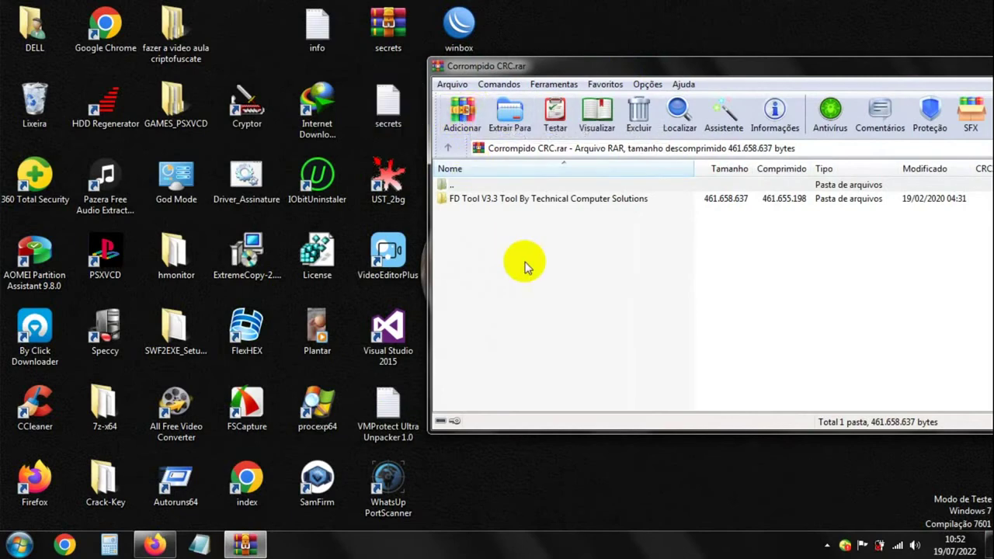
pyautogui.moveTo(624, 73); pyautogui.dragTo(451, 59)
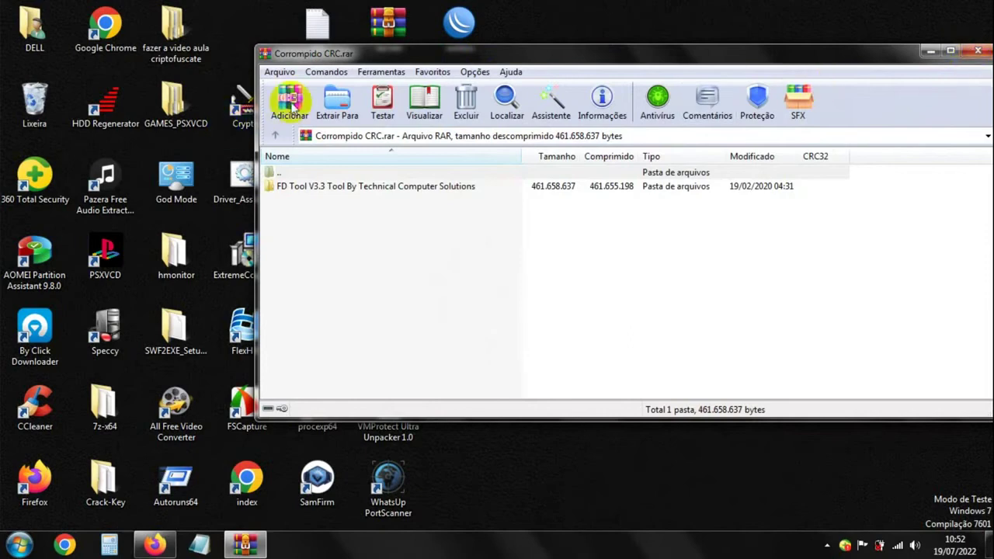
pyautogui.moveTo(344, 60); pyautogui.dragTo(319, 59)
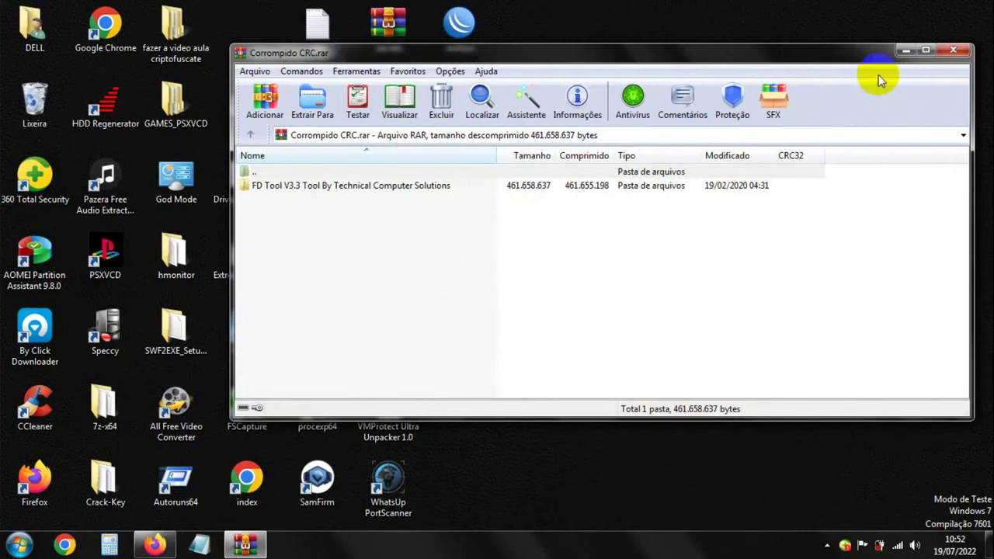
pyautogui.click(954, 50)
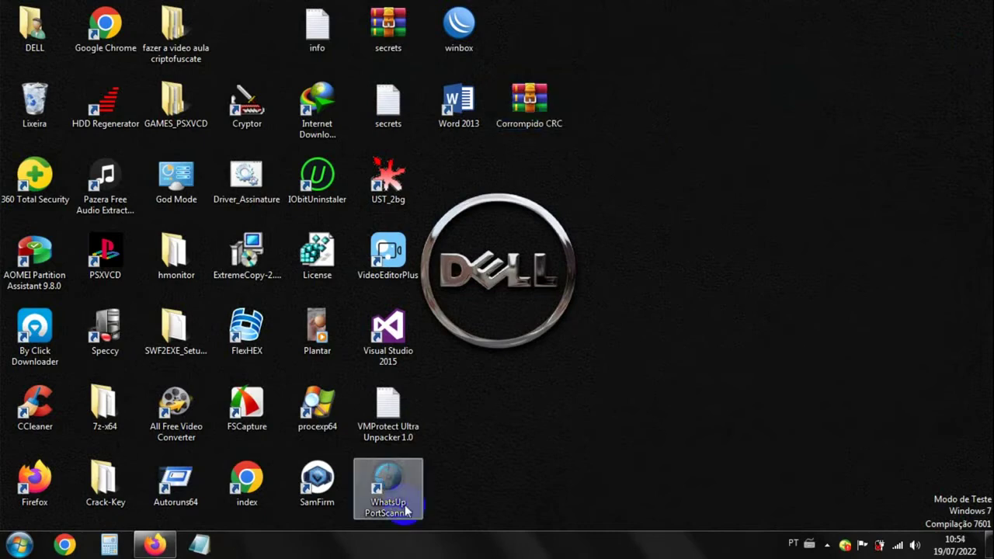
# Step: Move the 7z-x64 folder beside the Corrompido CRC archive on the desktop, leaving one free icon space between them
pyautogui.click(528, 105)
pyautogui.moveTo(526, 106)
pyautogui.mouseDown()
pyautogui.moveTo(561, 182)
pyautogui.moveTo(561, 140)
pyautogui.moveTo(528, 107)
pyautogui.mouseUp()
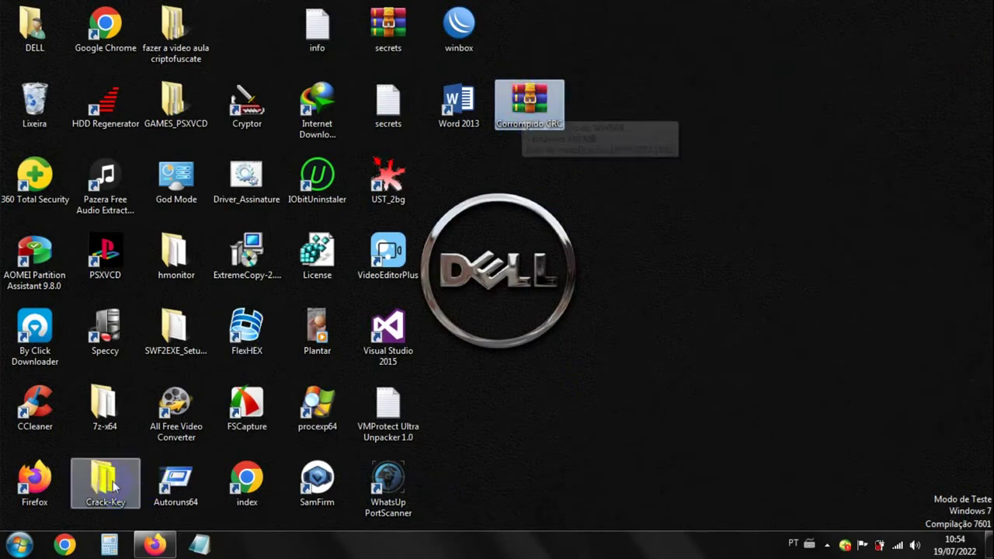
pyautogui.moveTo(93, 410); pyautogui.dragTo(621, 102)
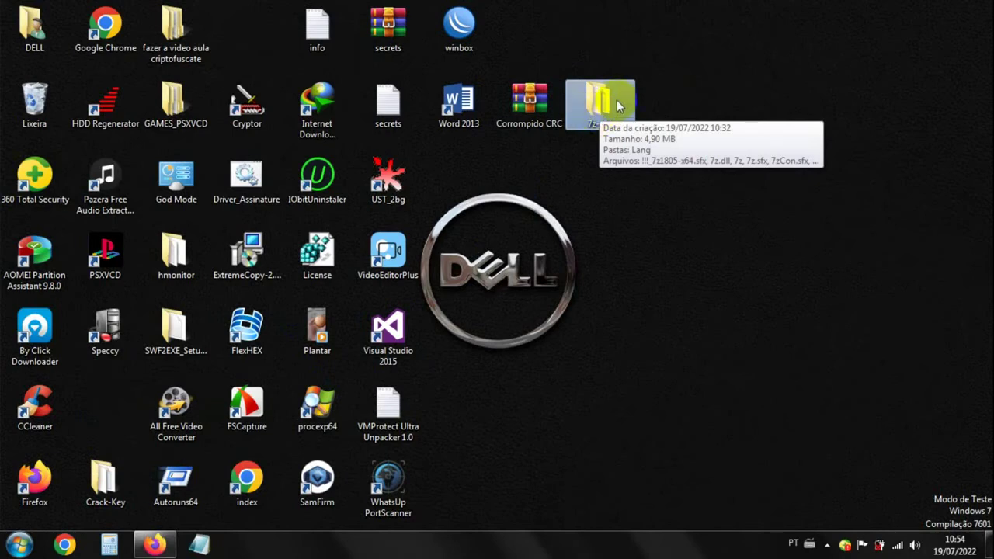
pyautogui.moveTo(539, 117); pyautogui.dragTo(595, 133)
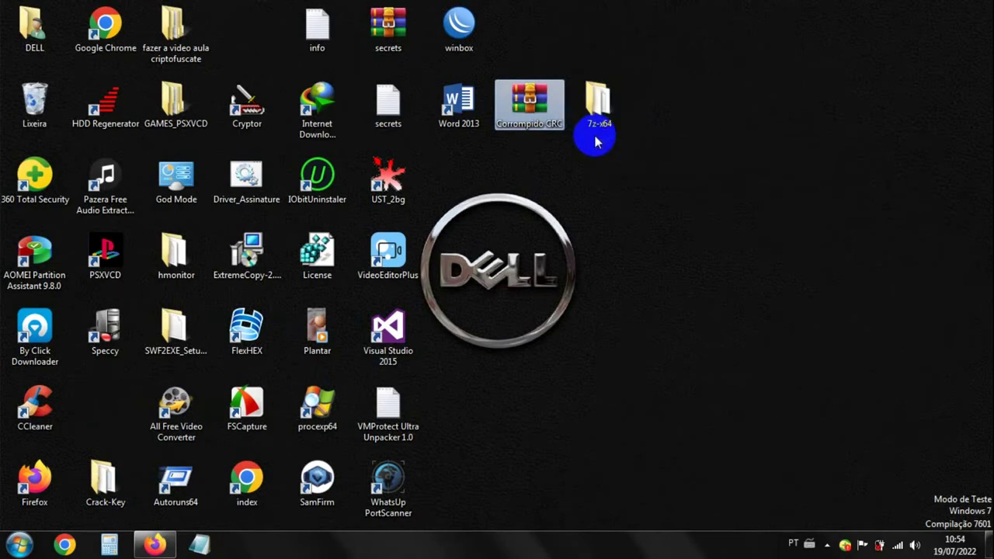
pyautogui.click(586, 110)
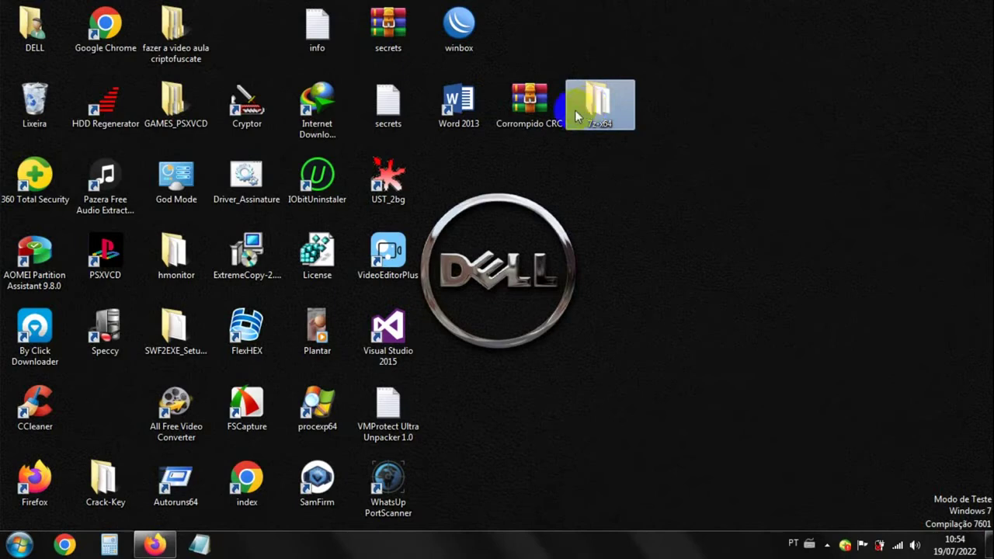
pyautogui.keyDown('ctrl'); pyautogui.click(541, 124); pyautogui.keyUp('ctrl')
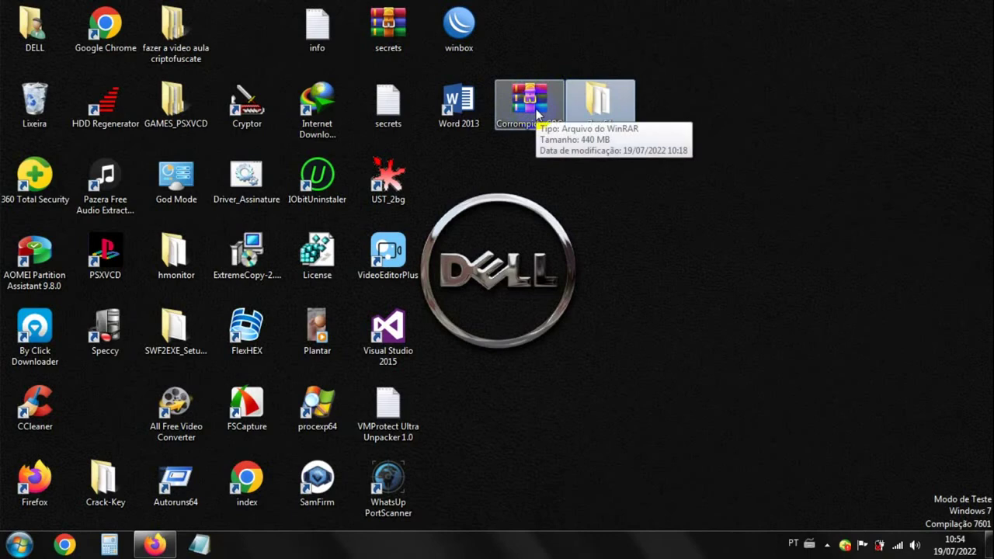
pyautogui.click(610, 125)
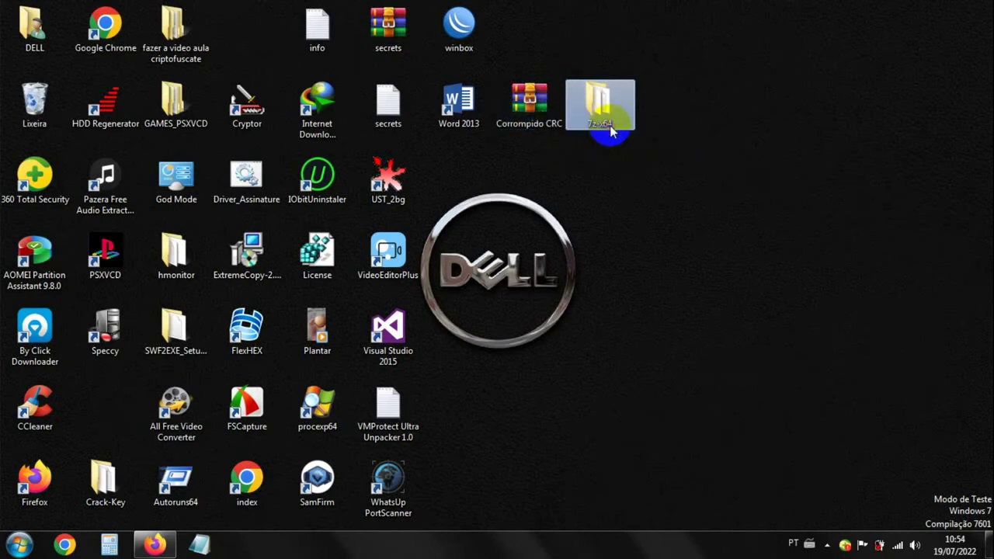
pyautogui.click(610, 125)
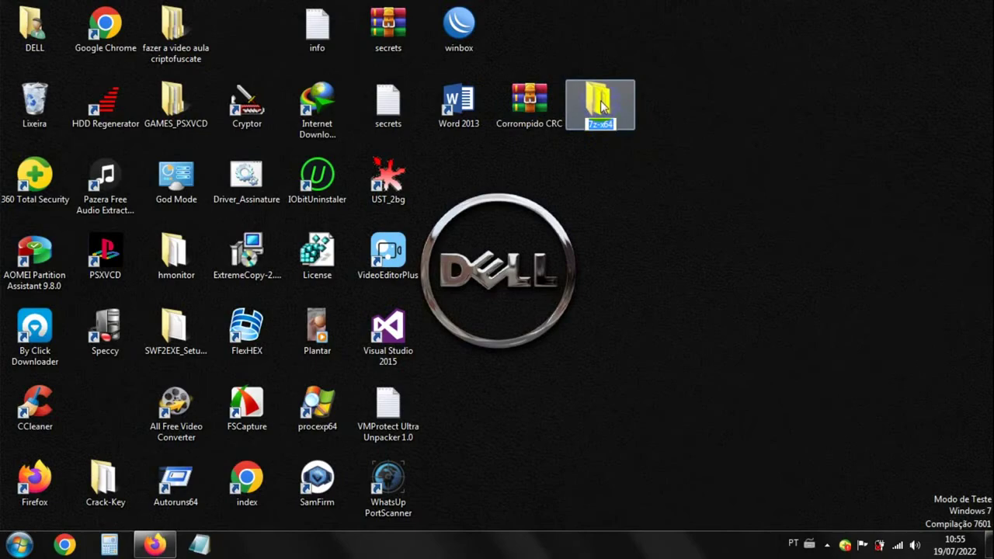
pyautogui.click(605, 101)
pyautogui.moveTo(606, 101); pyautogui.dragTo(668, 102)
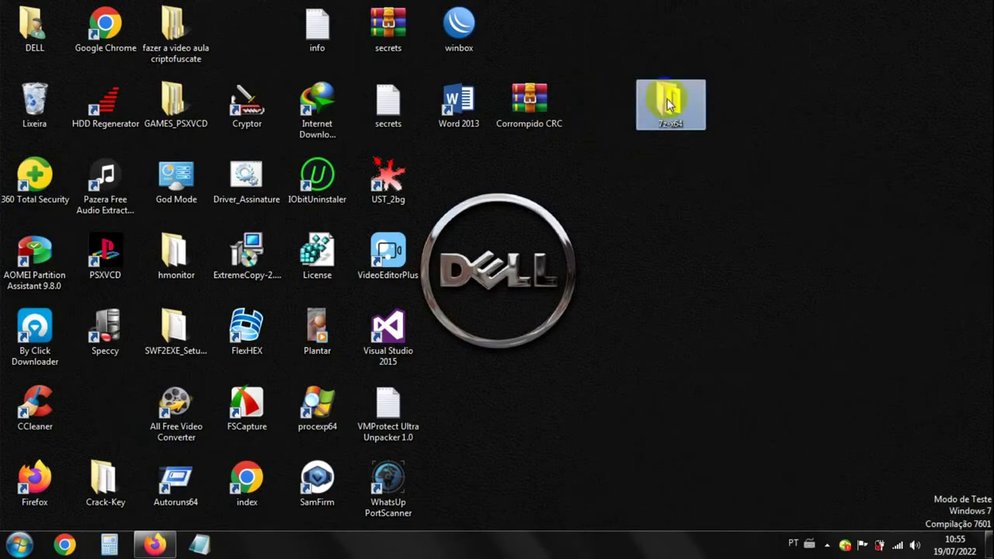
# Step: Open the desktop's Corrompido CRC archive with the 7zFM application from the 7z-x64 folder
pyautogui.doubleClick(669, 102)
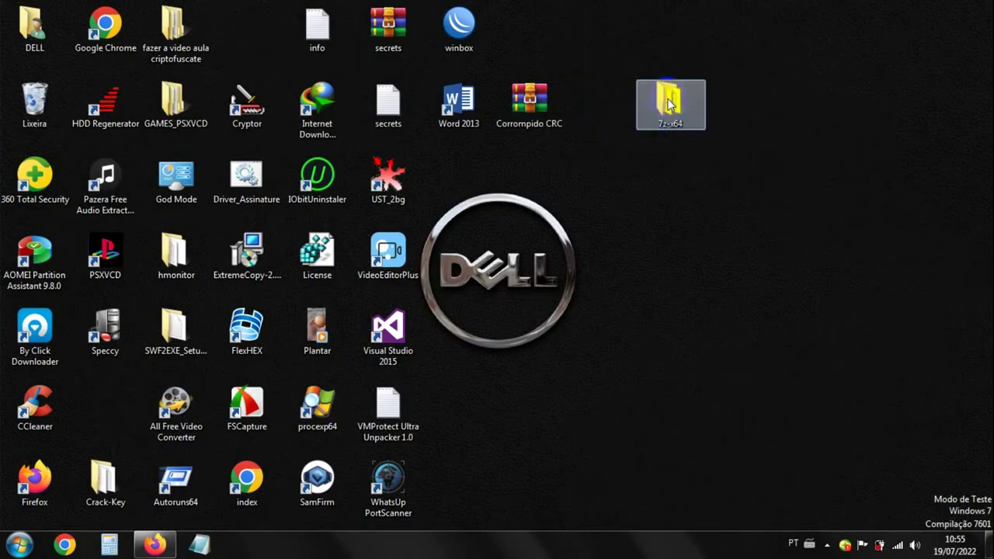
pyautogui.moveTo(490, 46); pyautogui.dragTo(804, 40)
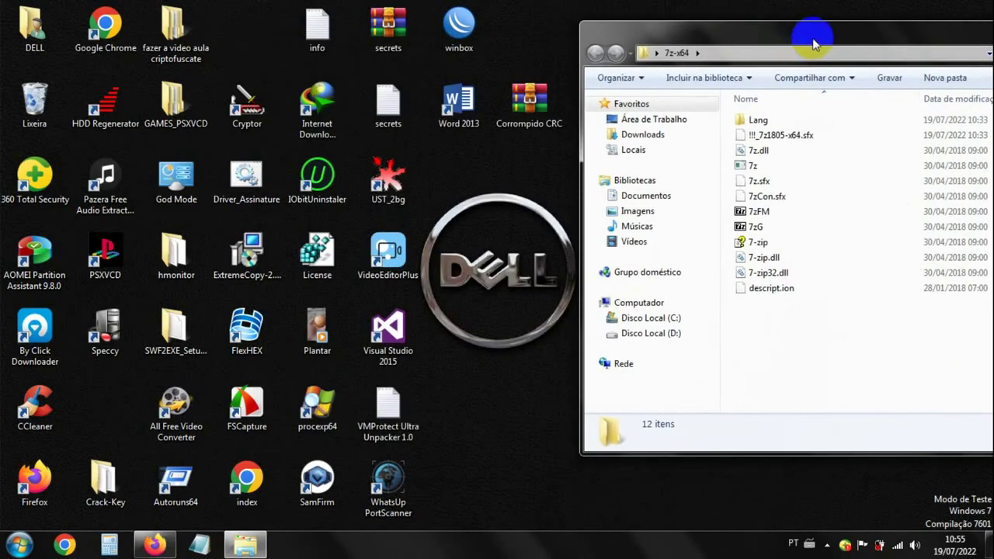
pyautogui.moveTo(774, 212)
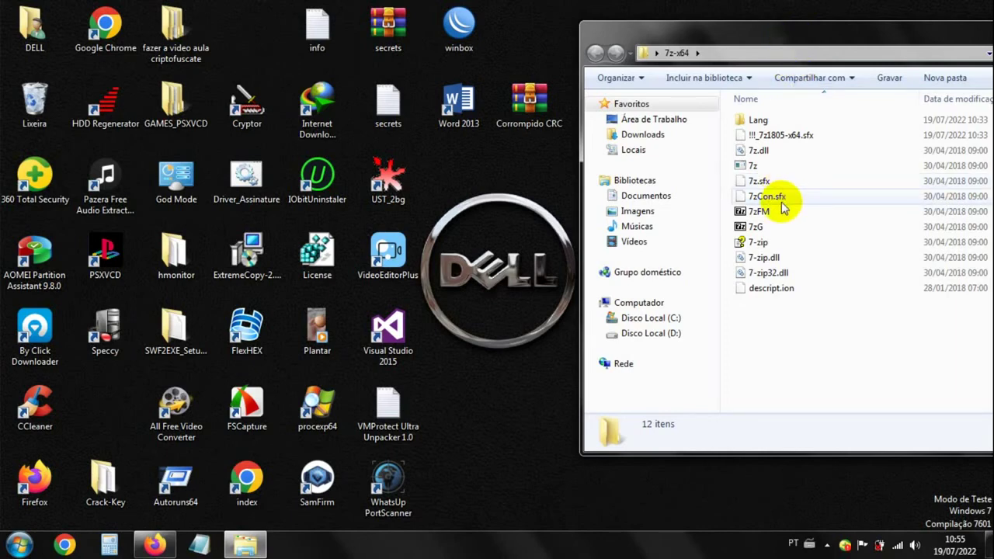
pyautogui.click(751, 165)
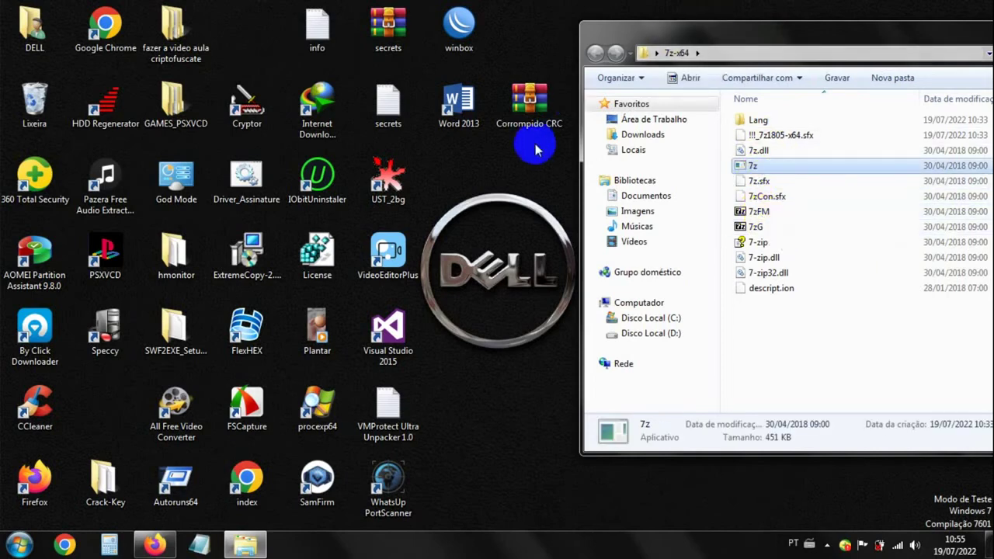
pyautogui.click(526, 102)
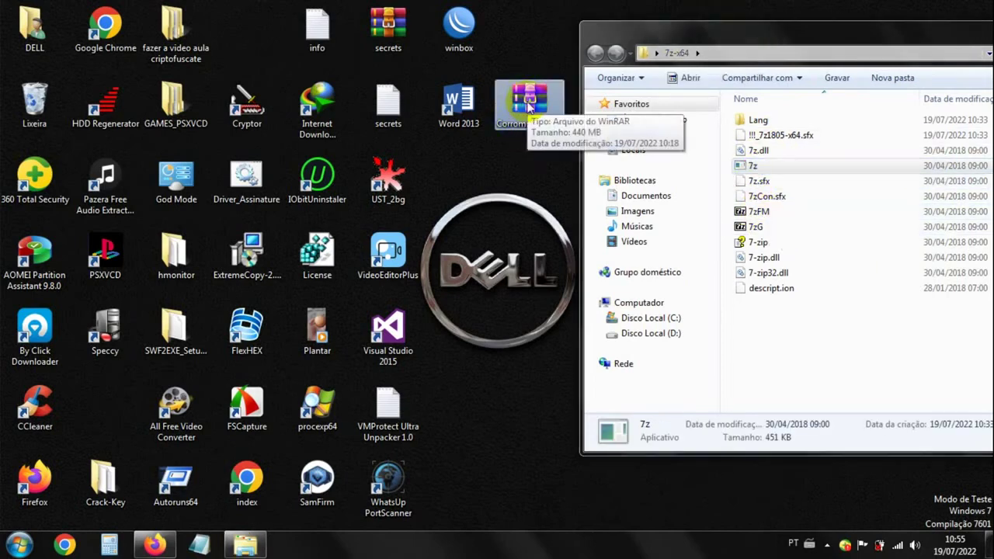
pyautogui.moveTo(522, 108); pyautogui.dragTo(779, 212)
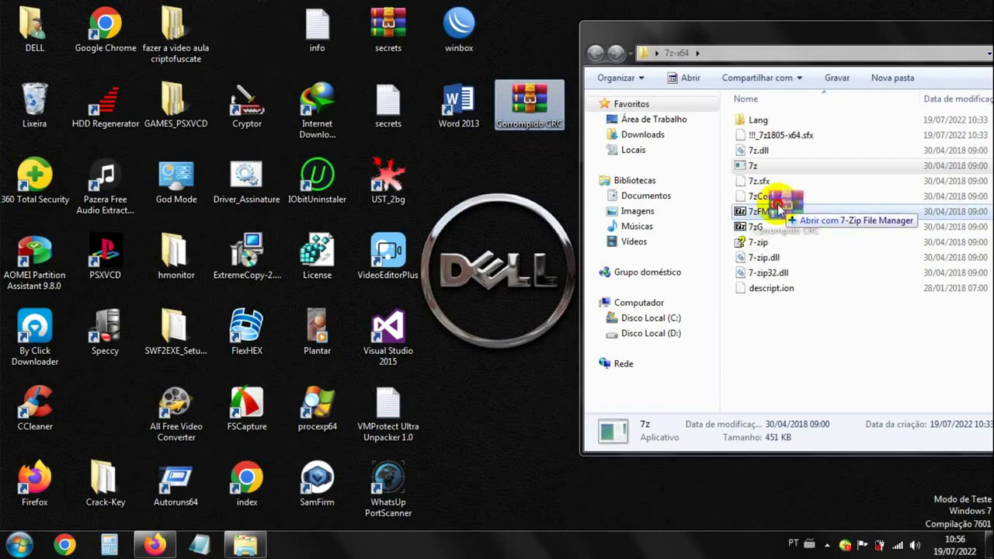
pyautogui.moveTo(779, 211); pyautogui.dragTo(768, 205)
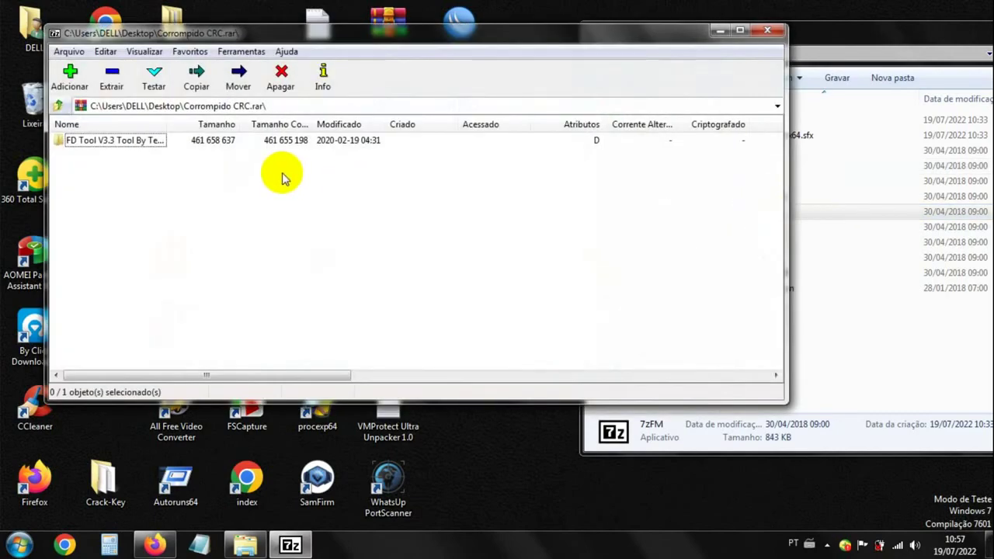
# Step: Extract the FD Tool V3.3 folder from the archive to C:\Users\DELL\Desktop\ with 7-Zip, and close the archive and 7z-x64 windows
pyautogui.click(113, 82)
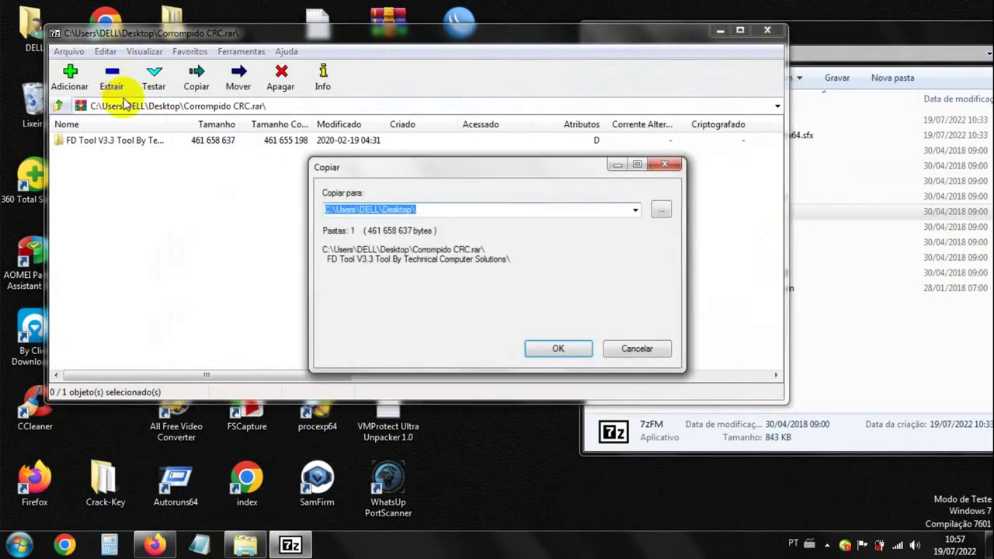
pyautogui.click(436, 211)
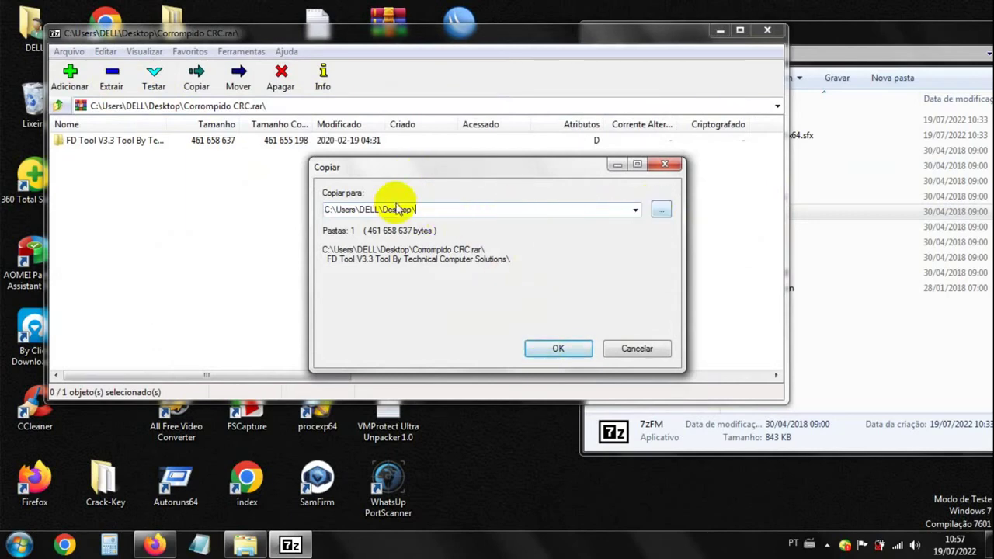
pyautogui.click(543, 349)
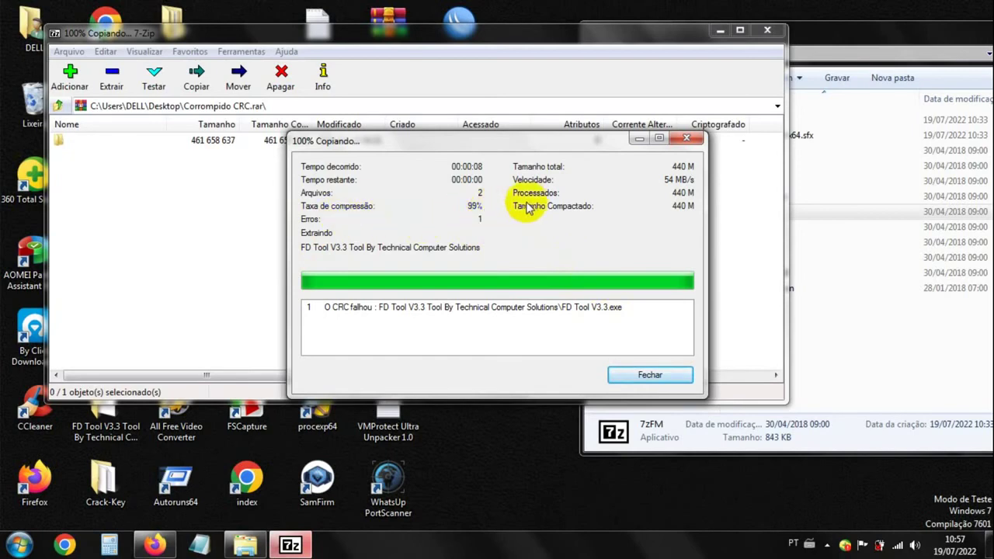
pyautogui.click(638, 376)
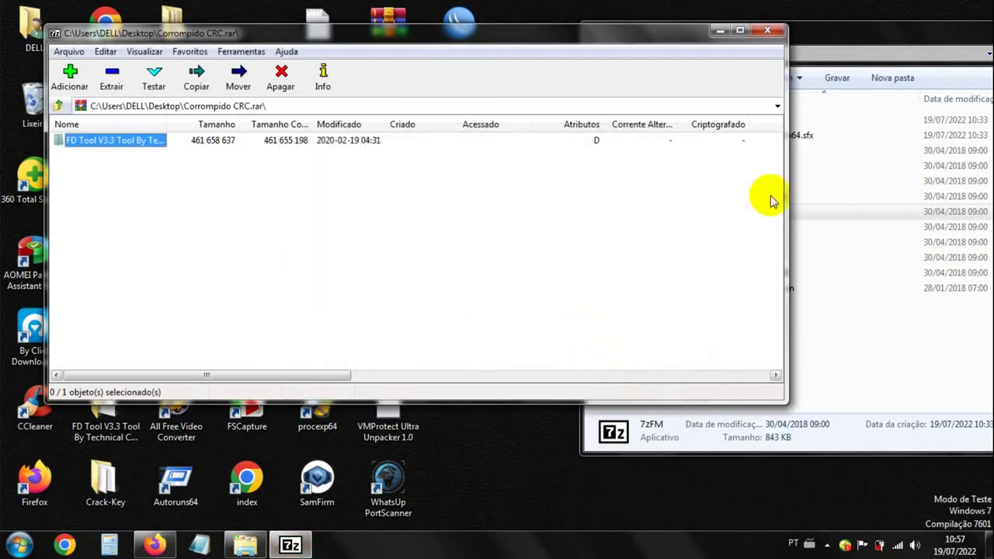
pyautogui.click(767, 30)
pyautogui.moveTo(808, 36); pyautogui.dragTo(405, 32)
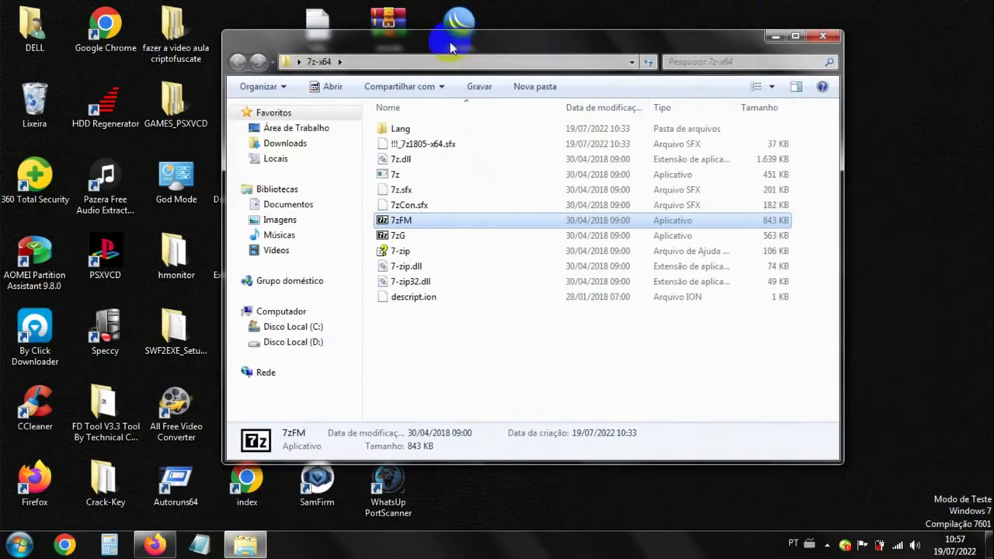
pyautogui.click(829, 27)
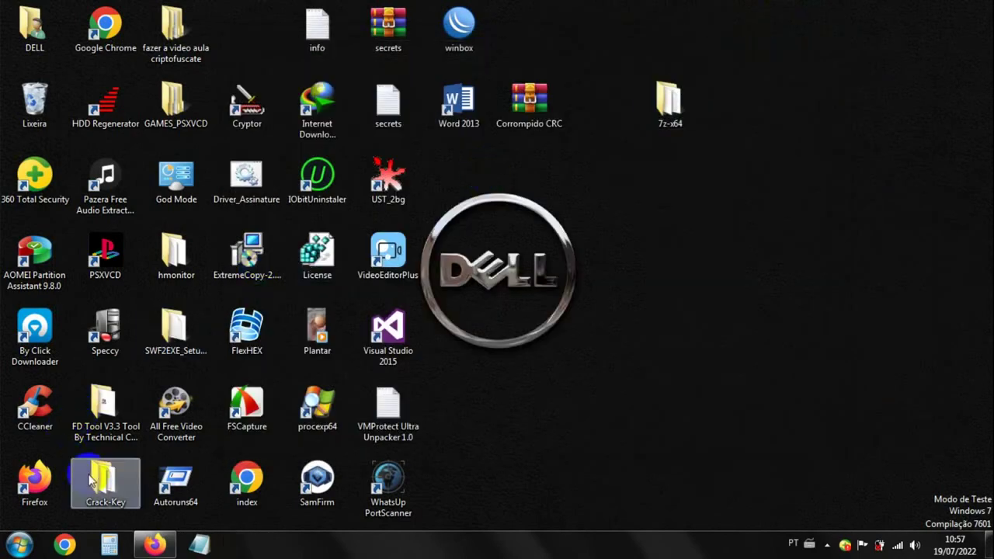
# Step: Place the extracted FD Tool V3.3 folder between the Corrompido CRC archive and 7z-x64, and check the FD Tool V3.3 and KEYGEN files inside
pyautogui.moveTo(104, 408); pyautogui.dragTo(603, 117)
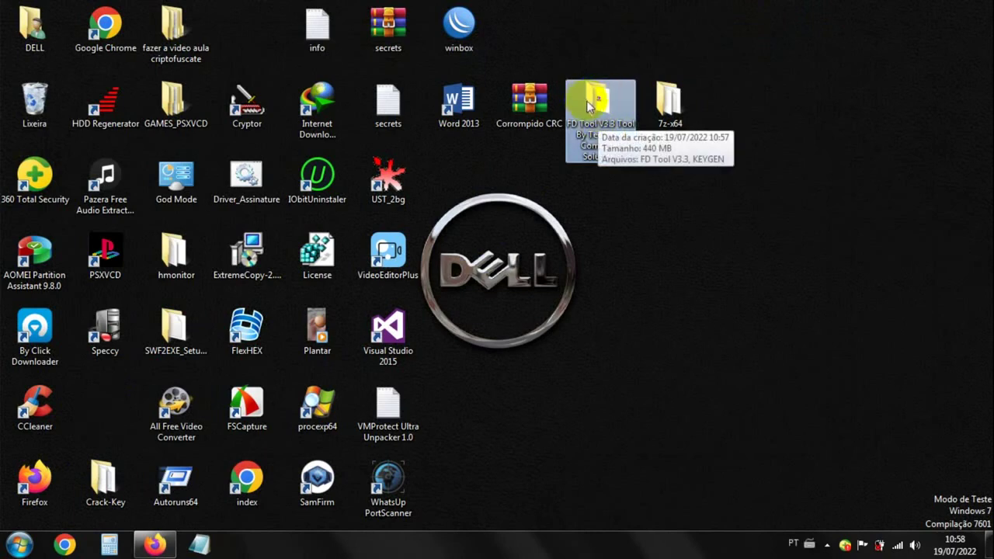
pyautogui.doubleClick(586, 100)
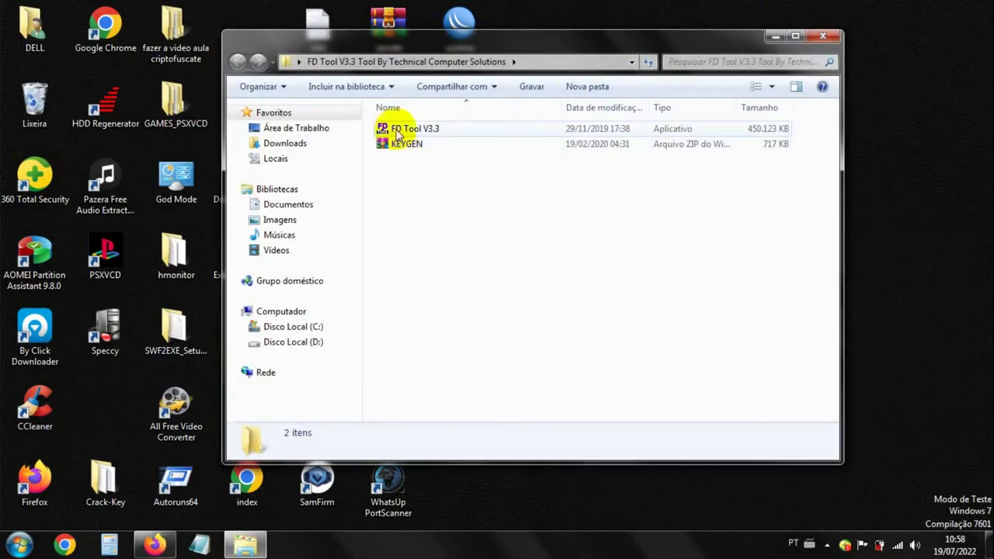
pyautogui.click(409, 129)
pyautogui.click(425, 145)
pyautogui.click(428, 130)
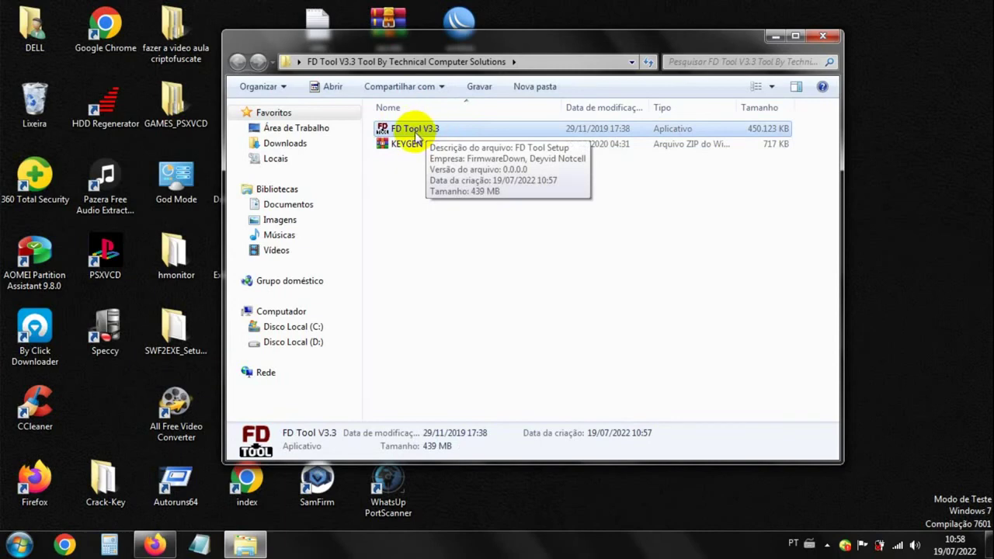
pyautogui.click(405, 148)
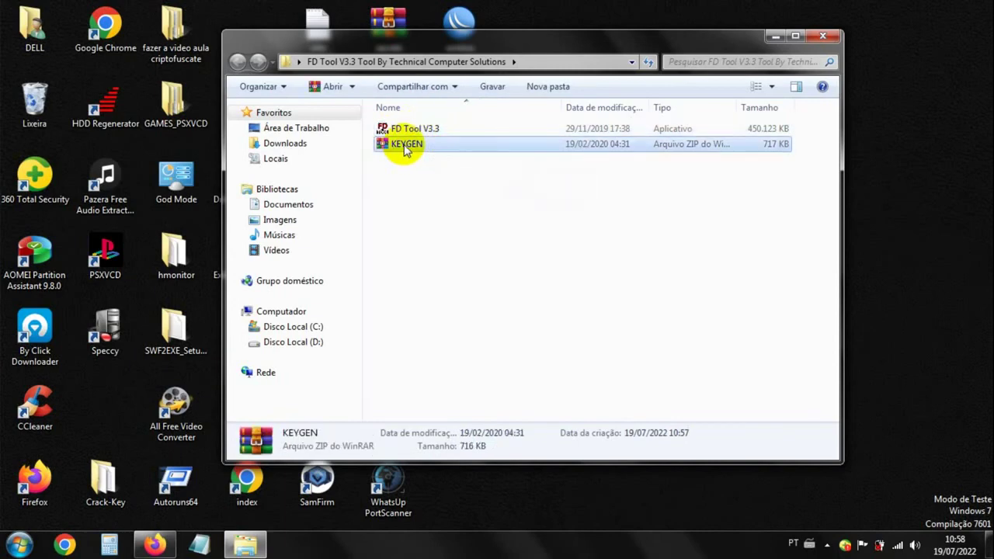
pyautogui.click(410, 130)
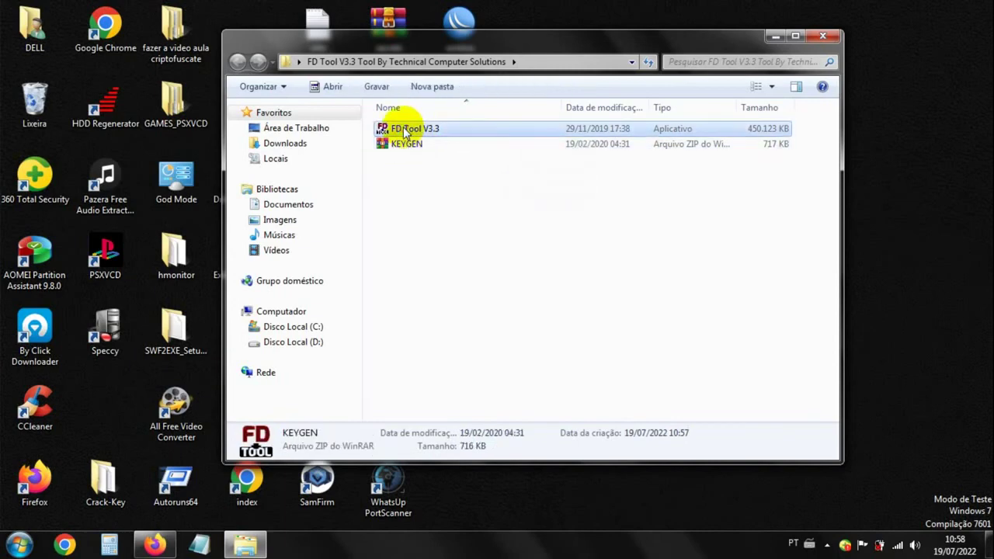
pyautogui.click(419, 146)
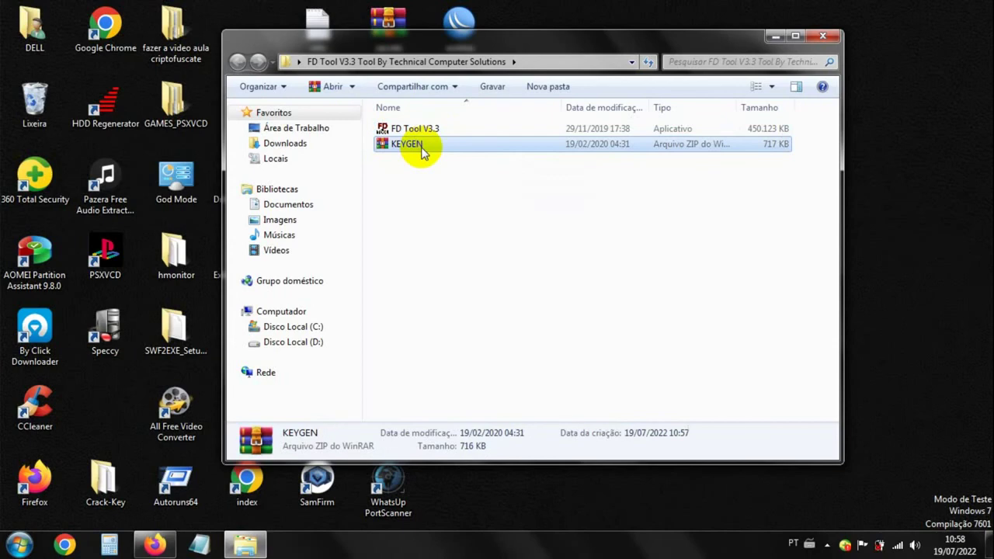
pyautogui.click(405, 129)
pyautogui.click(412, 147)
pyautogui.click(824, 36)
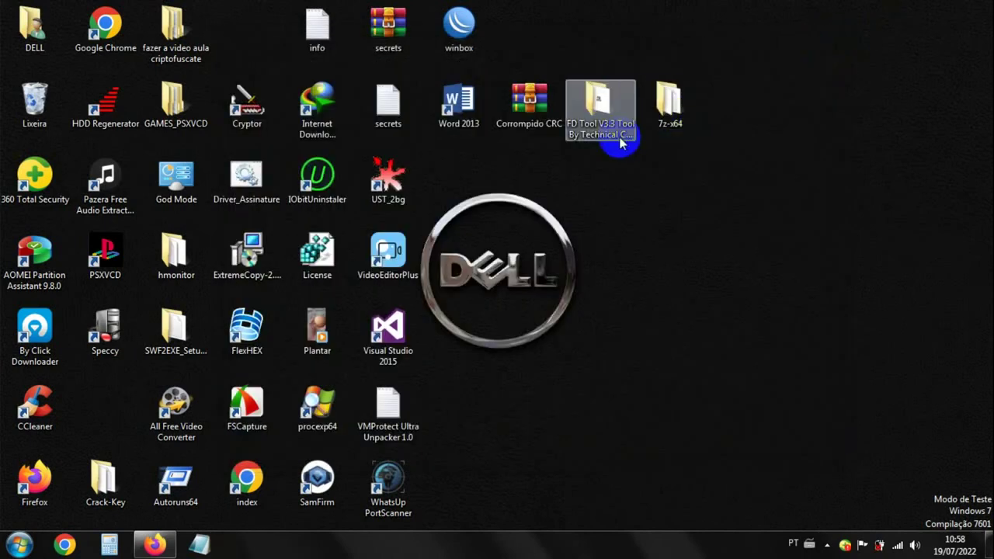
pyautogui.click(629, 188)
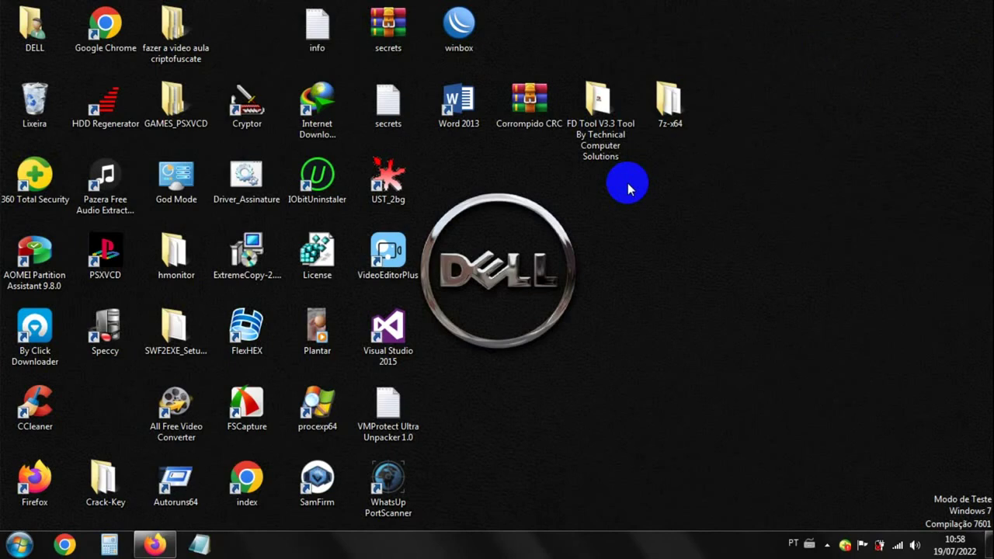